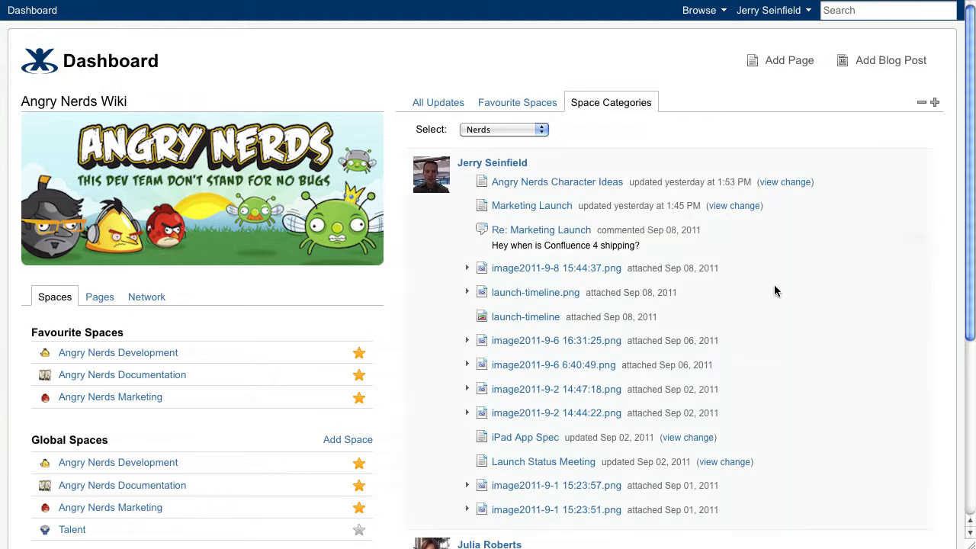
pyautogui.click(169, 353)
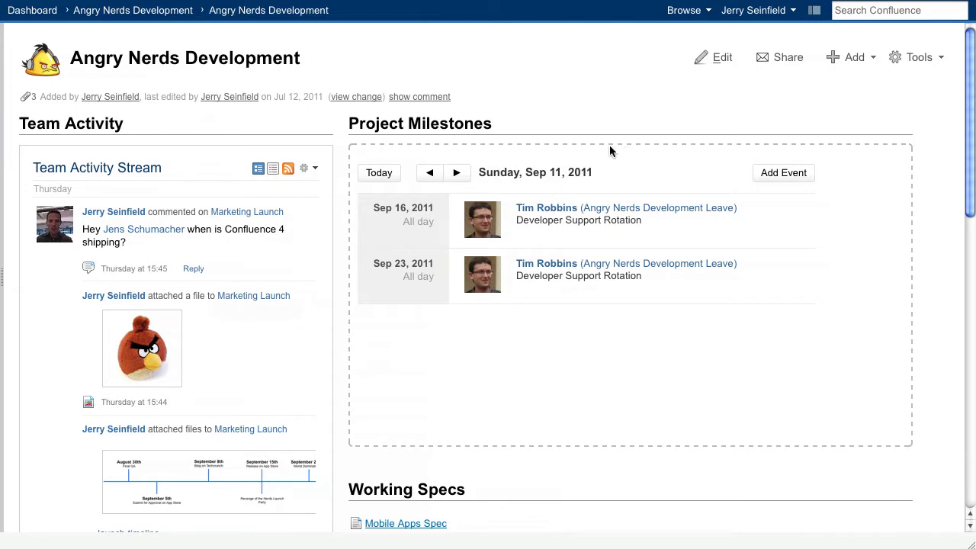
pyautogui.click(859, 59)
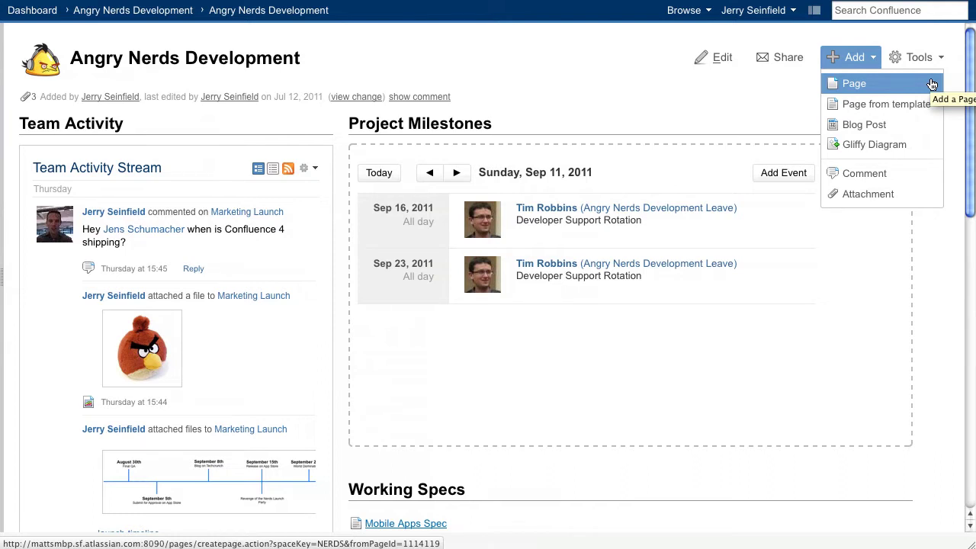
pyautogui.press('c')
# Show the page editor's keyboard shortcuts from Browse > Keyboard Shortcuts, on the Editor tab.
pyautogui.click(697, 11)
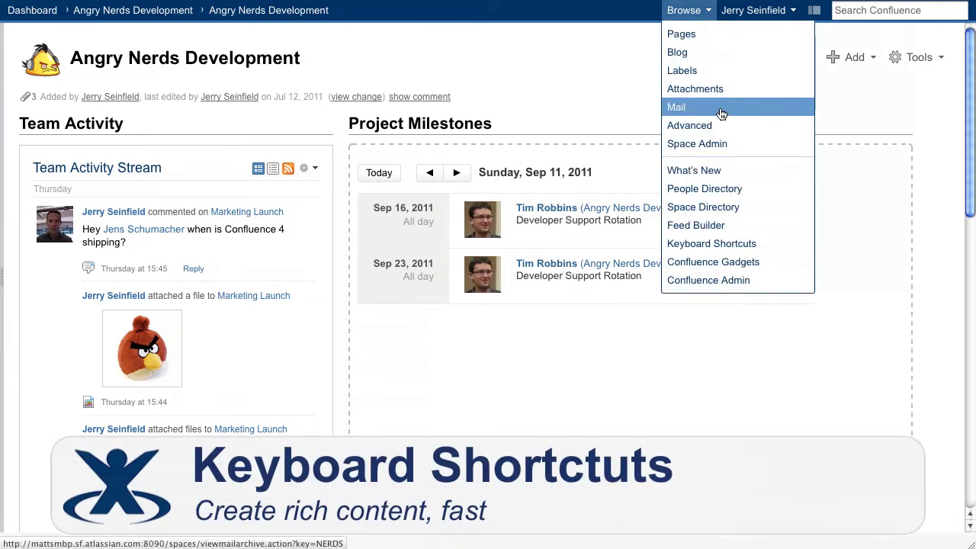
pyautogui.click(797, 243)
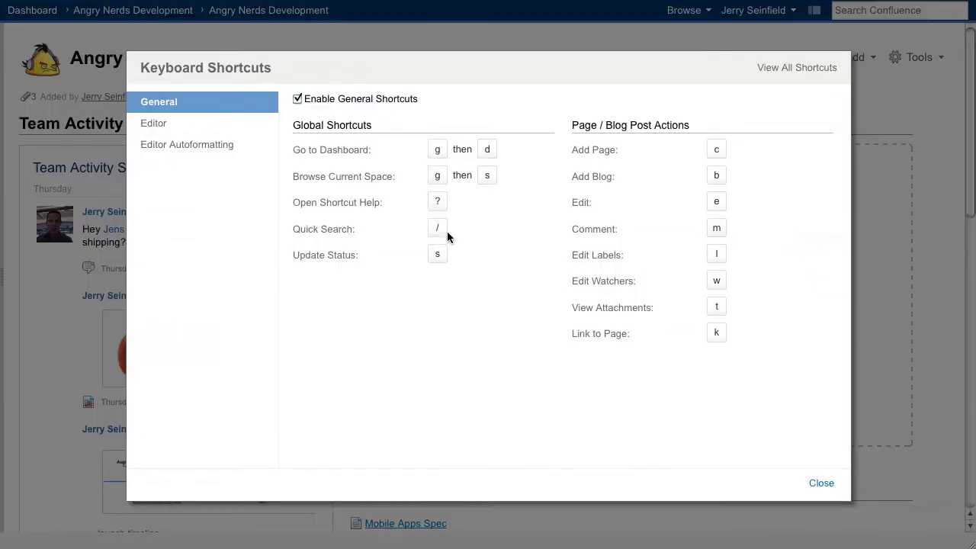
pyautogui.click(193, 123)
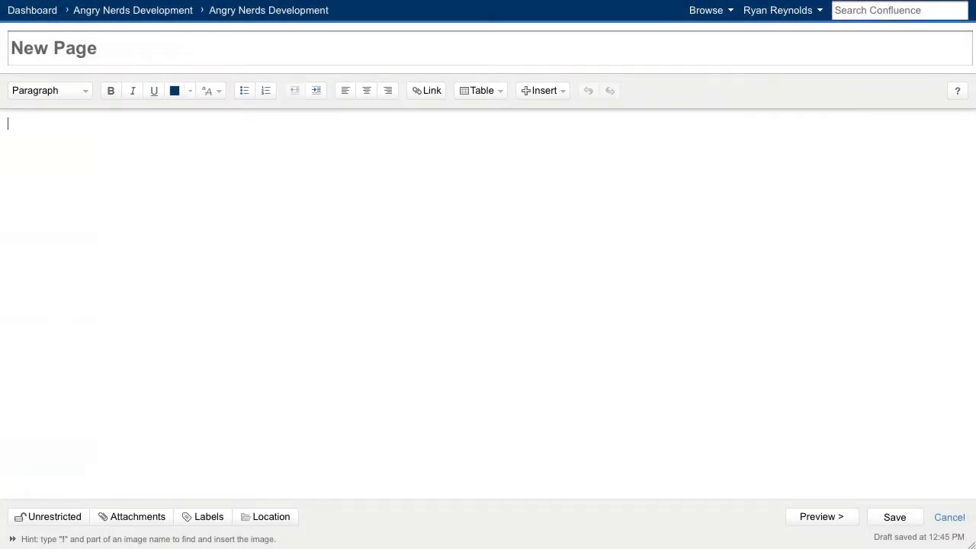
# Title the page 'Angry Nerds Launch Tasks' and begin the body with Heading 1 'Marketing Launch'.
pyautogui.write('Angry Nerds Laun')
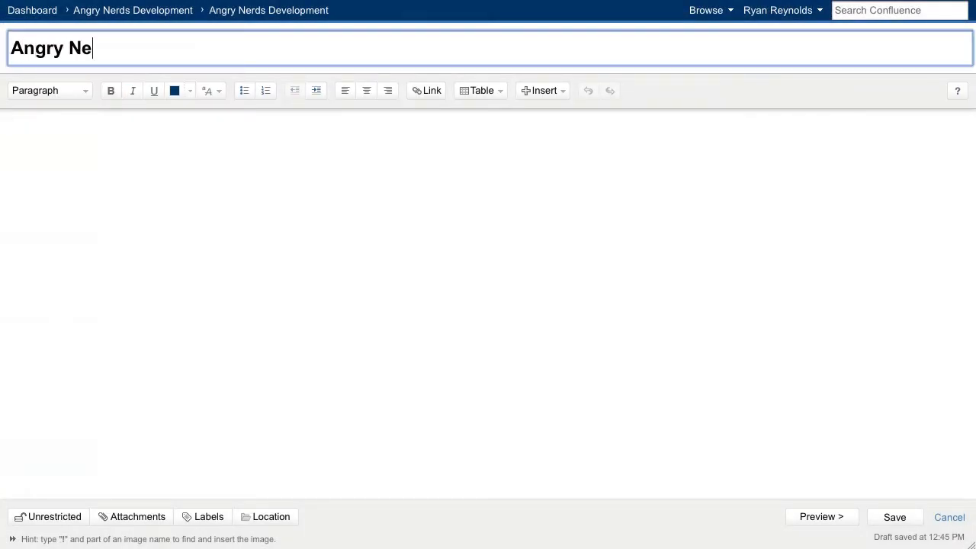
pyautogui.write('ch Tasks')
pyautogui.press('Tab')
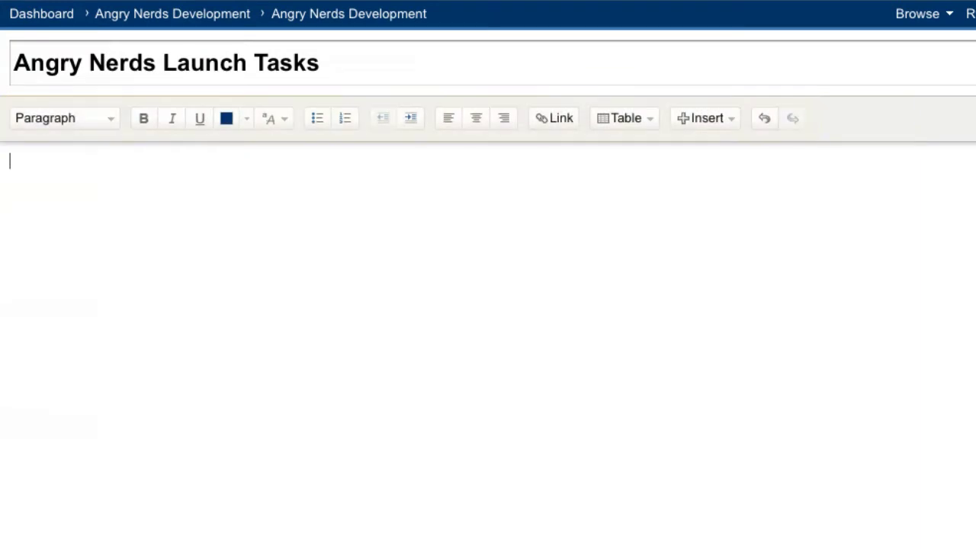
pyautogui.click(113, 124)
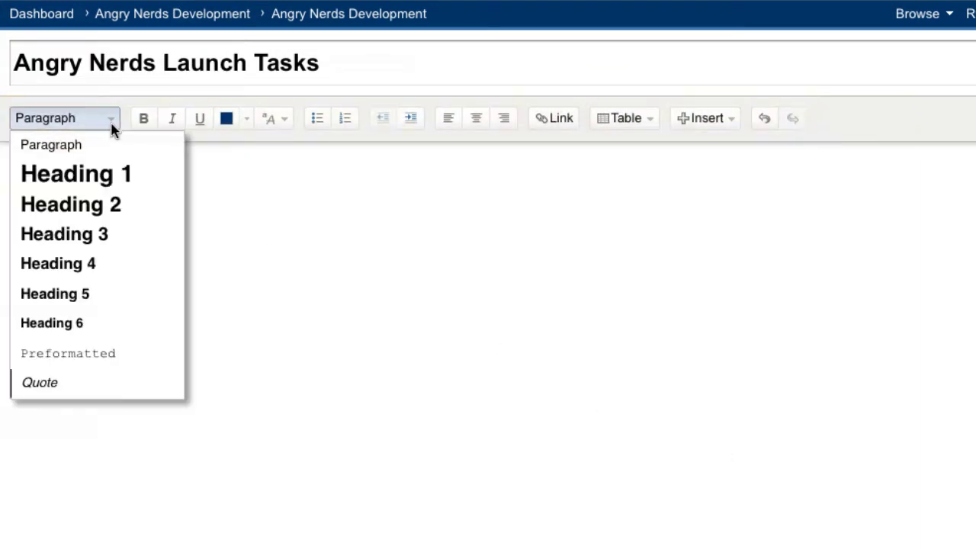
pyautogui.click(115, 181)
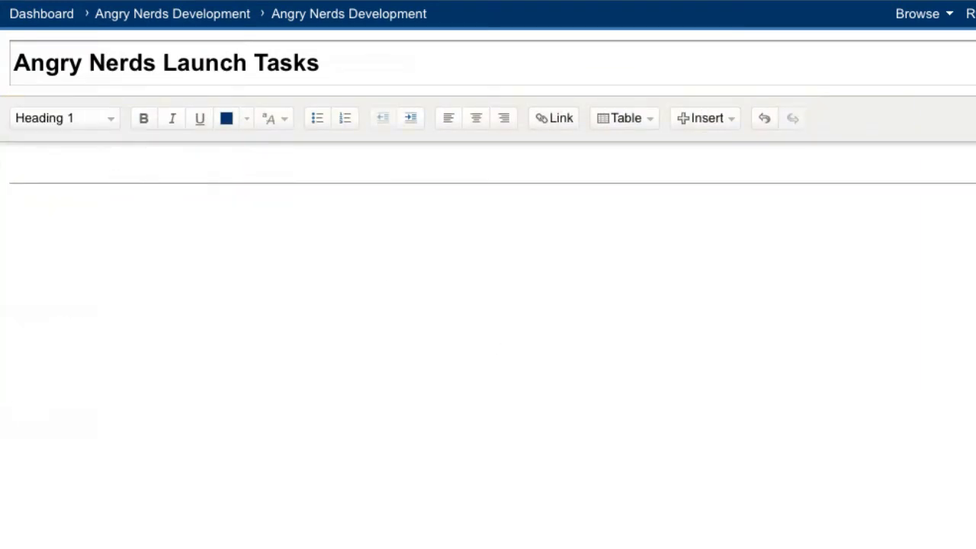
pyautogui.write('Marketing Launch')
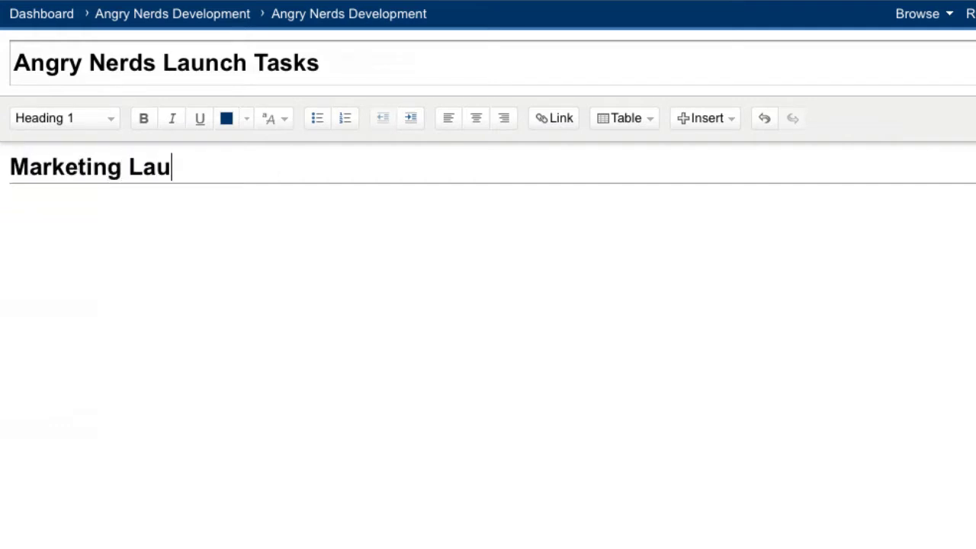
pyautogui.press('Return')
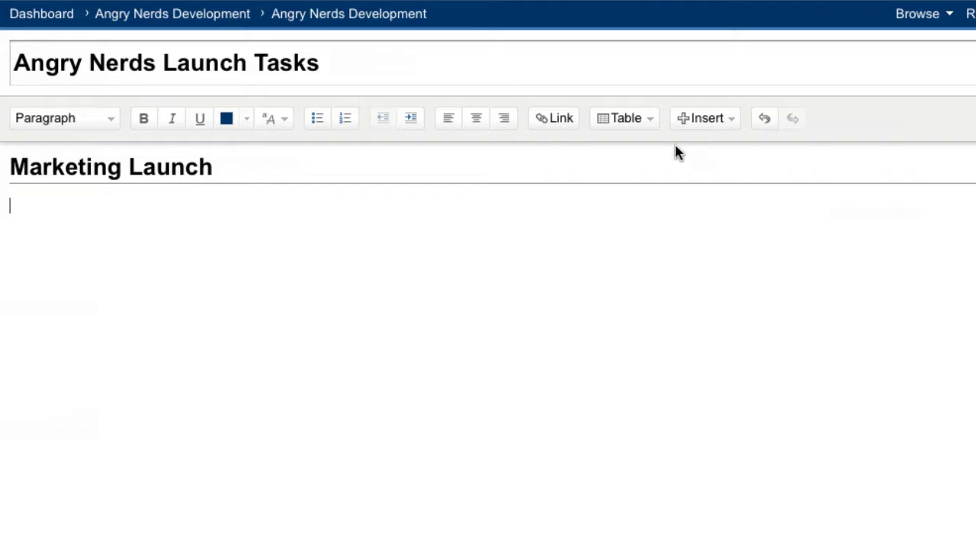
# Insert a 5-column, 8-row table and merge its first row into a 'Pre-Launch Tasks' title.
pyautogui.click(643, 120)
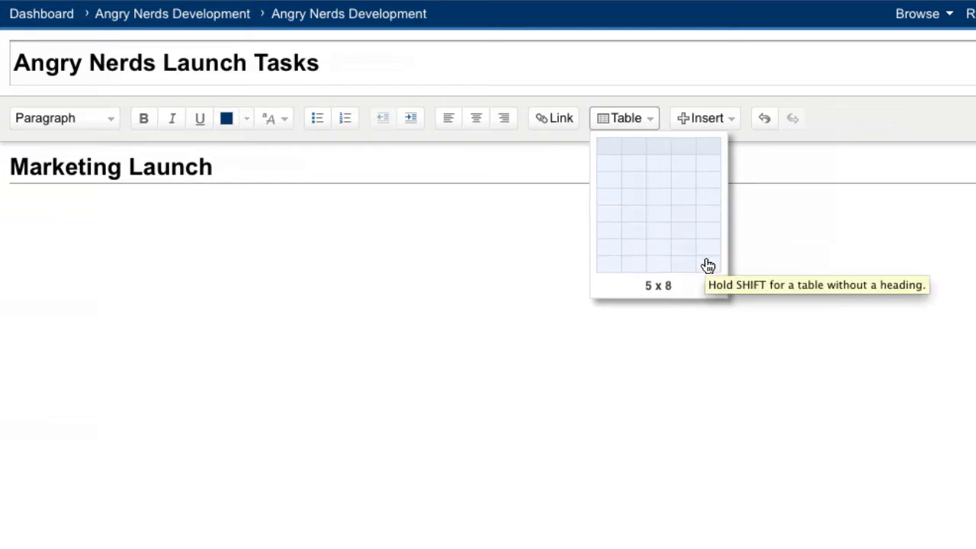
pyautogui.click(707, 263)
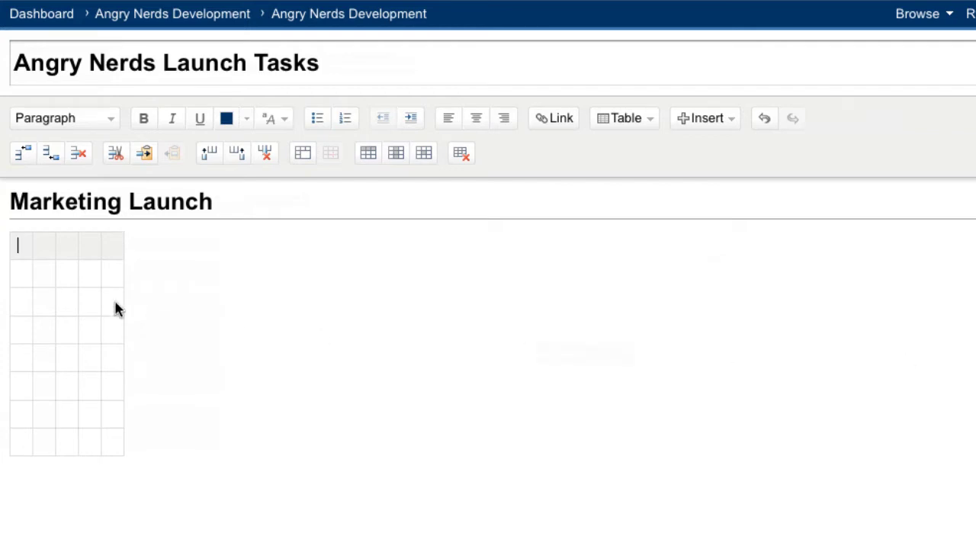
pyautogui.moveTo(17, 247); pyautogui.dragTo(106, 253)
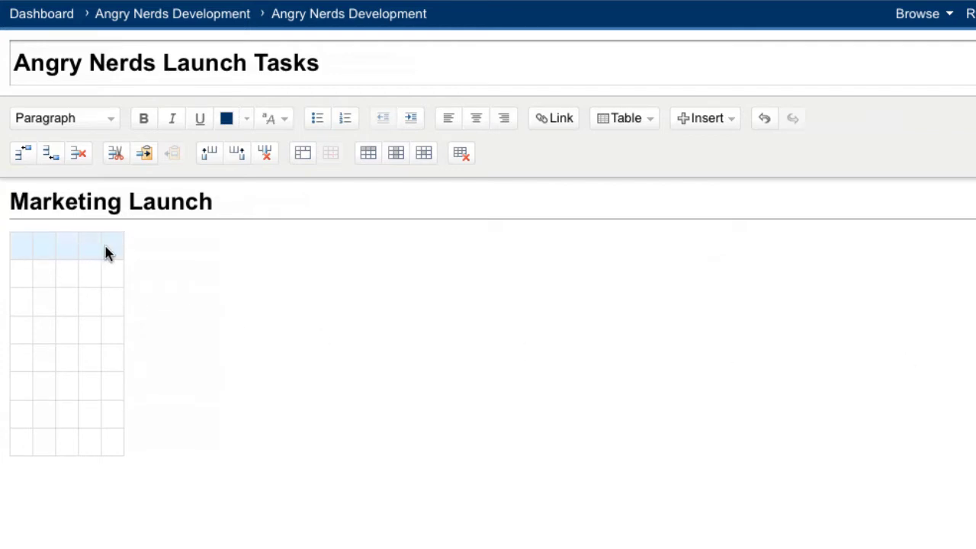
pyautogui.click(303, 154)
pyautogui.write('Pre-Launch Tasks')
# Make the table's second row a header row for the column names.
pyautogui.moveTo(21, 276); pyautogui.dragTo(129, 277)
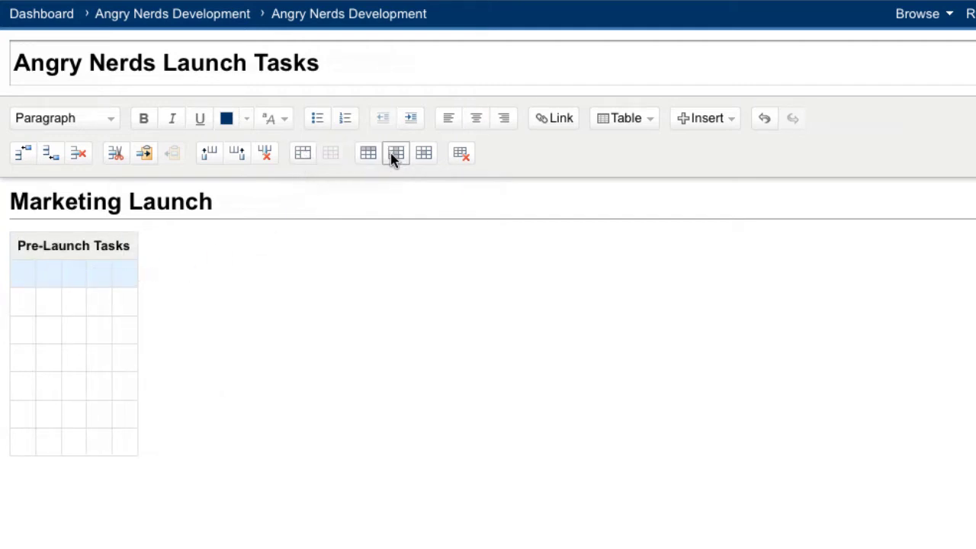
pyautogui.click(367, 155)
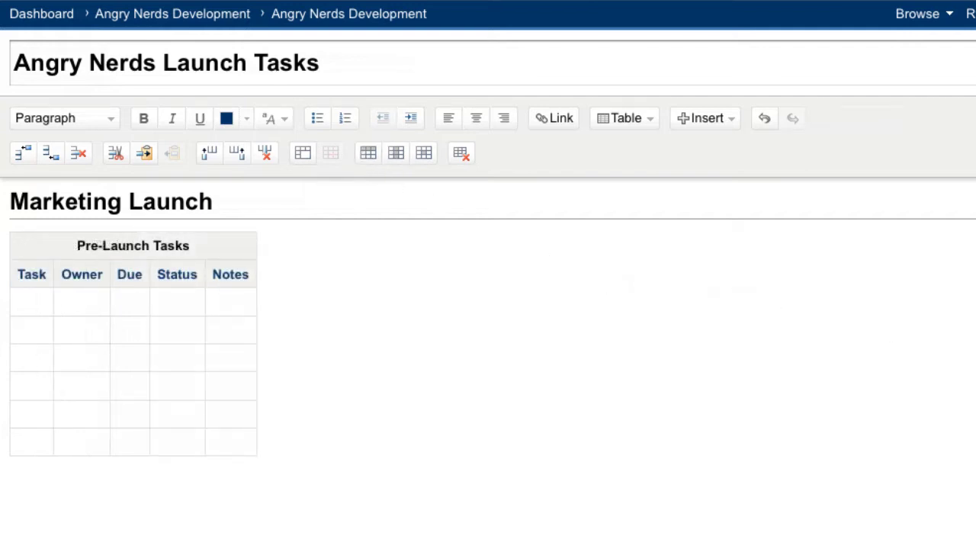
pyautogui.click(19, 302)
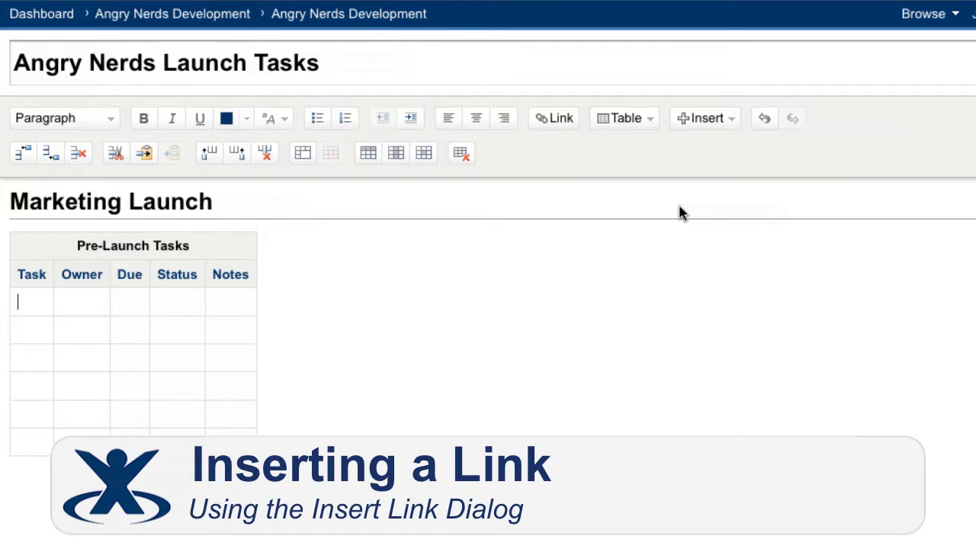
# Link the first Task cell to the 'Angry Nerds Overview Video' page found by searching 'video'.
pyautogui.click(558, 120)
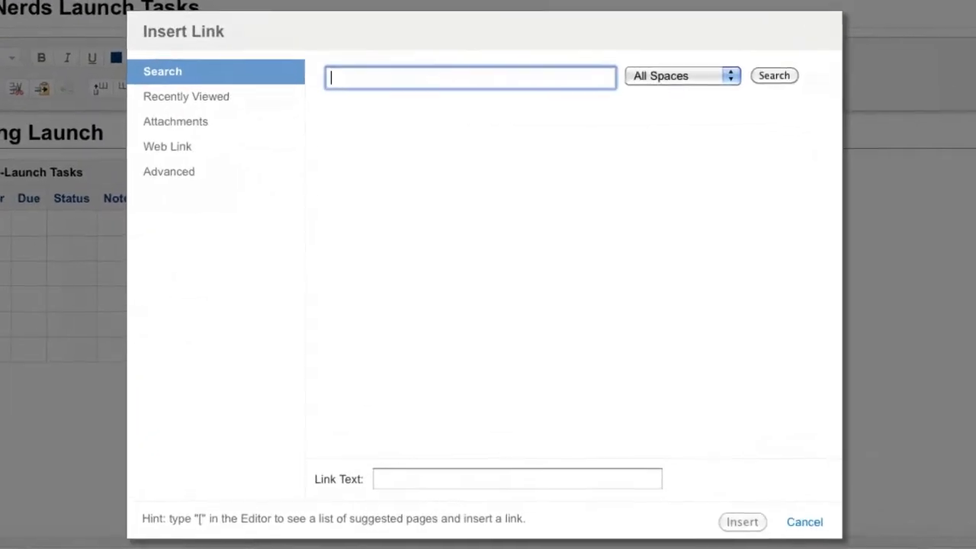
pyautogui.write('video')
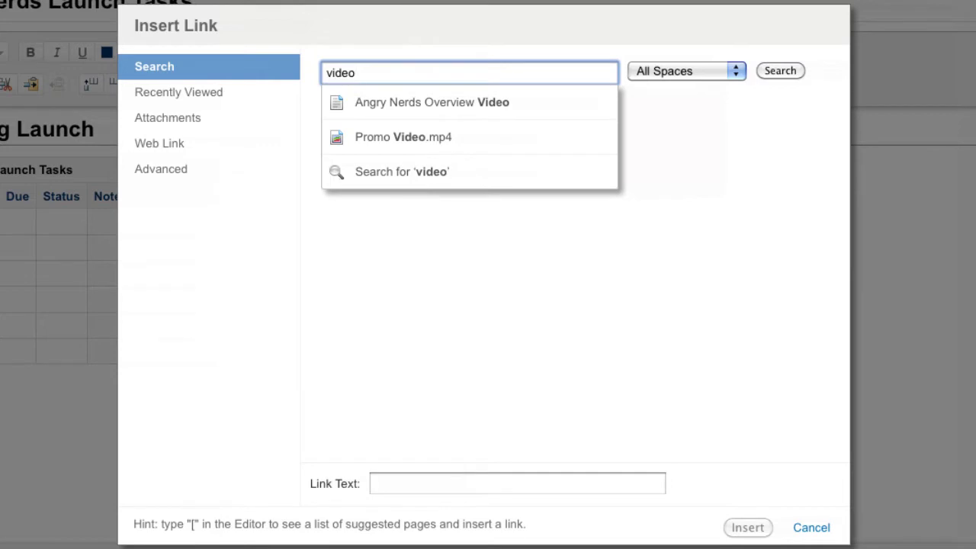
pyautogui.press('Down')
pyautogui.press('Return')
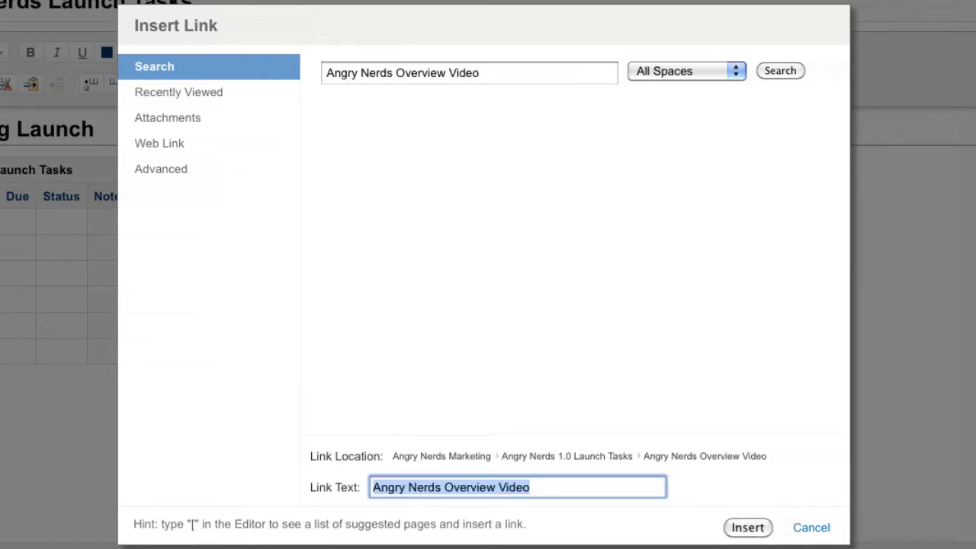
pyautogui.click(761, 532)
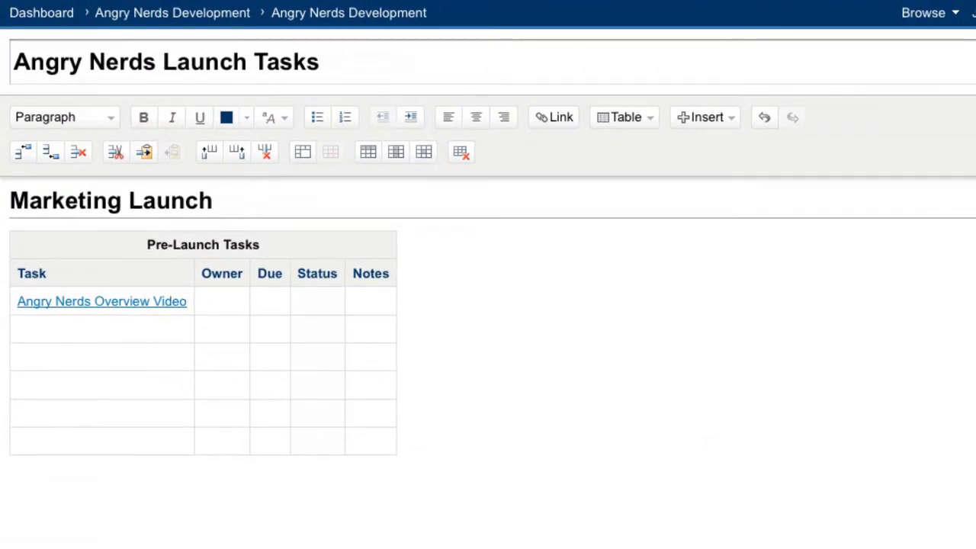
# From the first Owner cell, search the media macros for 'picture'.
pyautogui.click(203, 301)
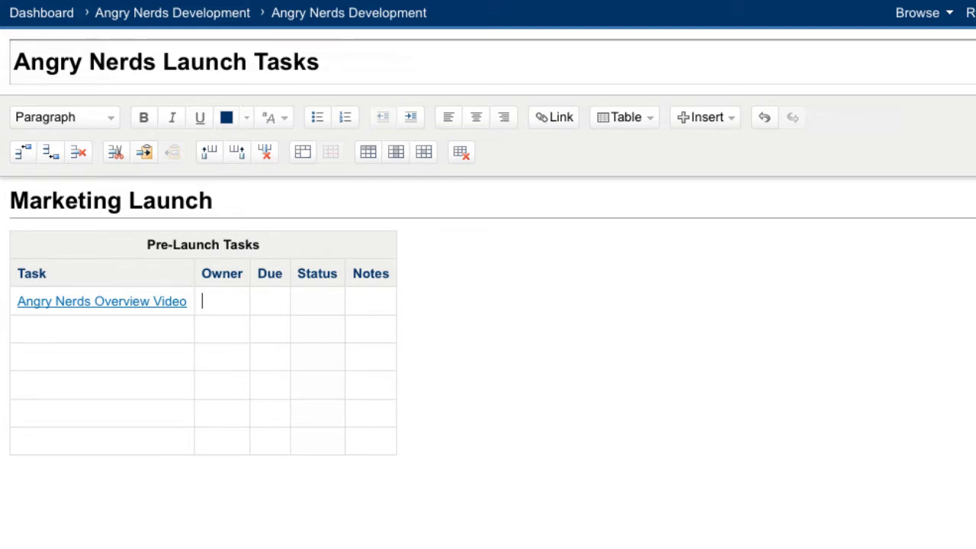
pyautogui.click(731, 119)
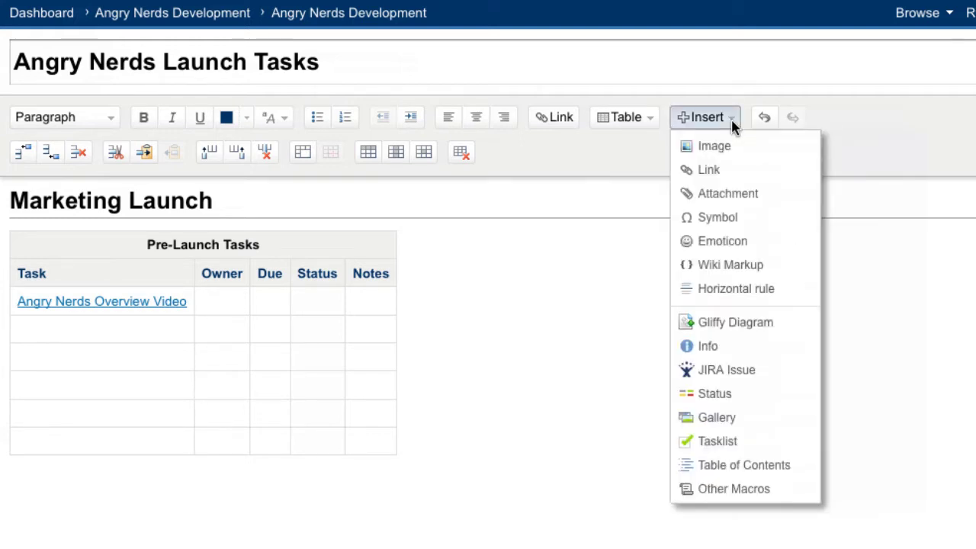
pyautogui.press('super+shift+a')
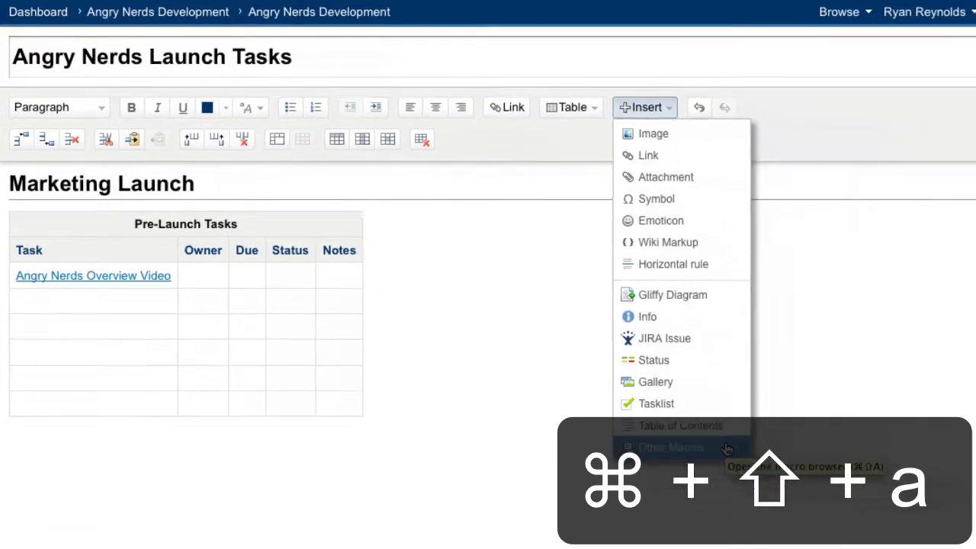
pyautogui.click(789, 486)
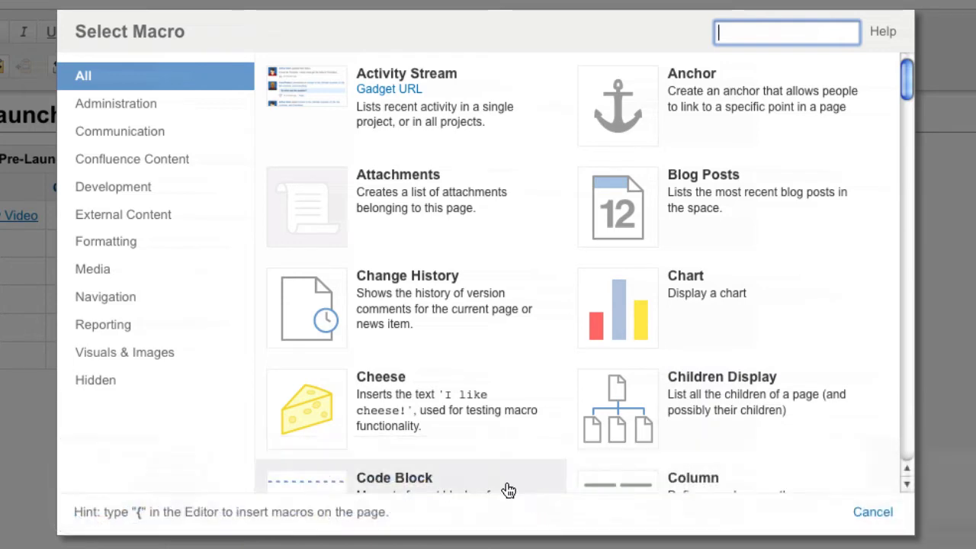
pyautogui.click(175, 276)
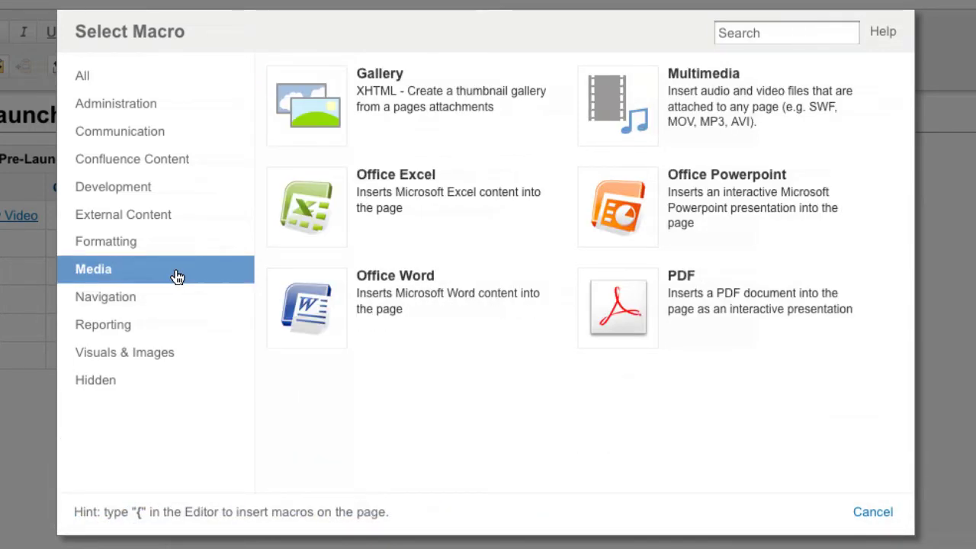
pyautogui.click(785, 30)
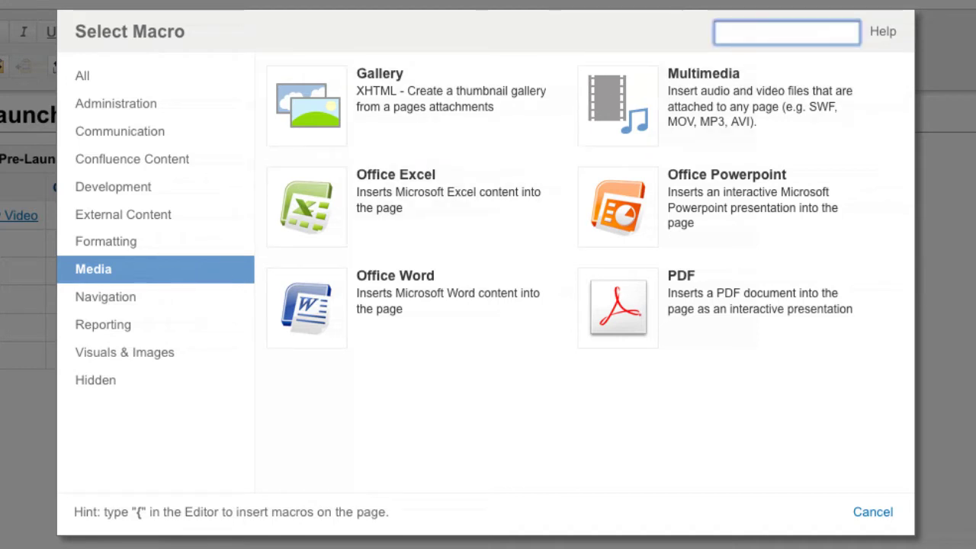
pyautogui.write('pict')
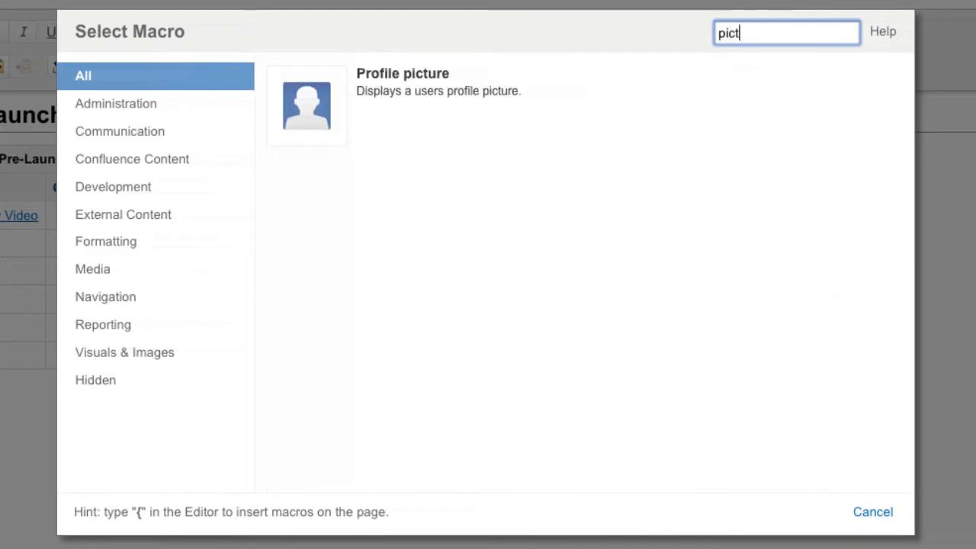
pyautogui.write('ure')
# Add the Profile picture macro for the suggested team member.
pyautogui.click(438, 103)
pyautogui.write('ryan')
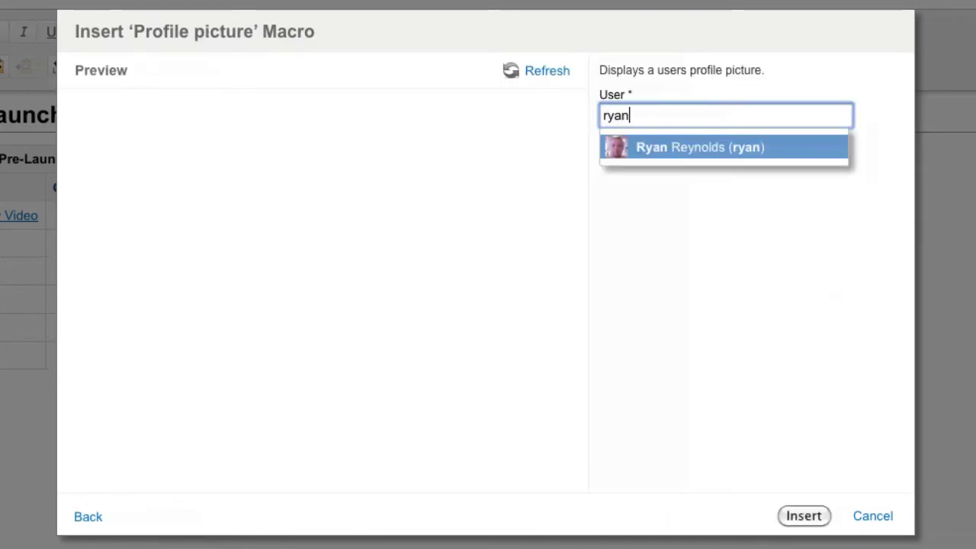
pyautogui.press('Return')
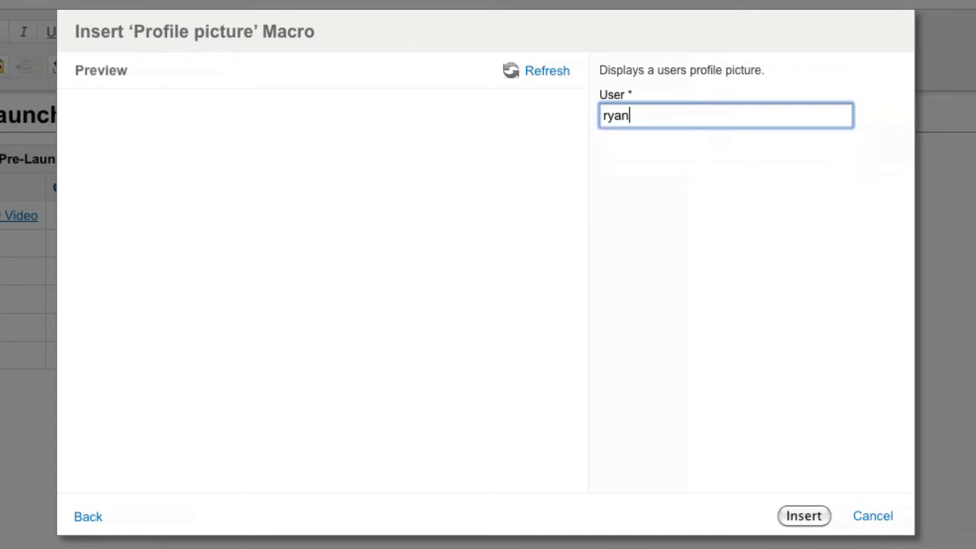
pyautogui.click(802, 515)
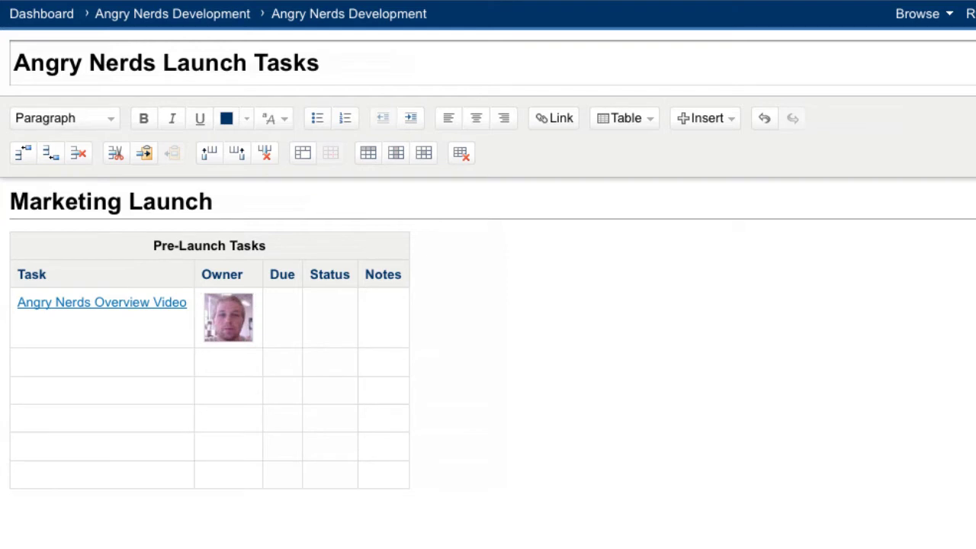
# Enter 'September 7' as the first task's Due date.
pyautogui.click(270, 302)
pyautogui.write('September 7')
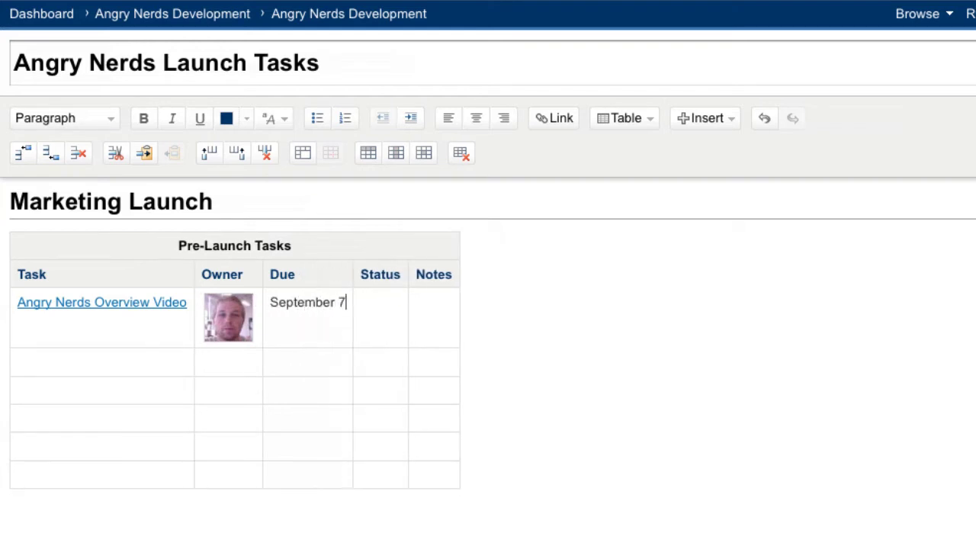
pyautogui.press('Tab')
# Insert a red 'In Progress' Status macro in the Status cell.
pyautogui.click(710, 119)
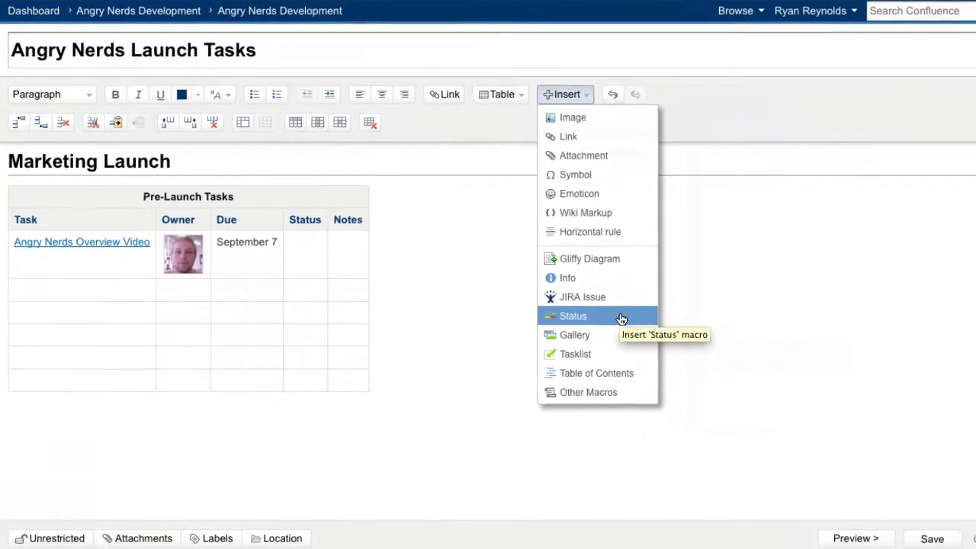
pyautogui.click(621, 318)
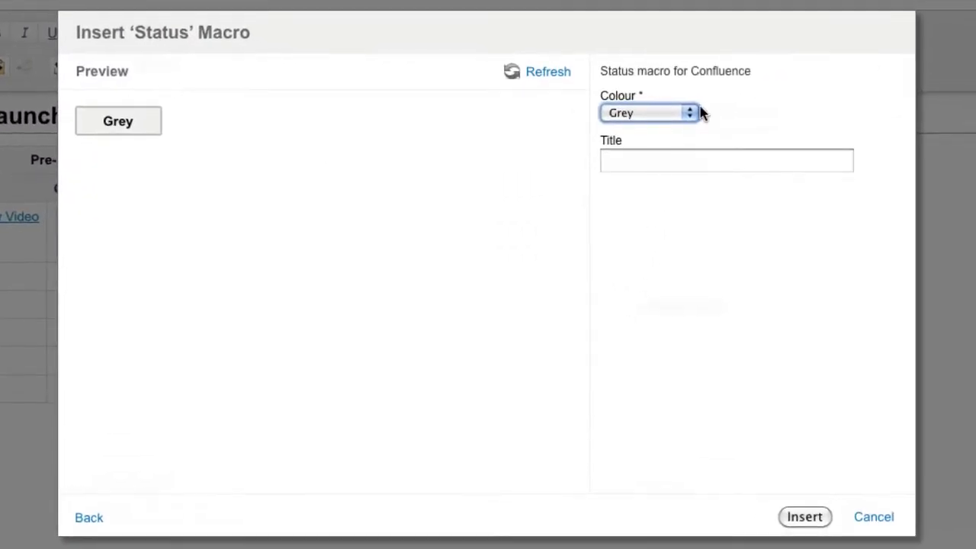
pyautogui.click(690, 112)
pyautogui.click(680, 150)
pyautogui.click(679, 151)
pyautogui.write('In Prog')
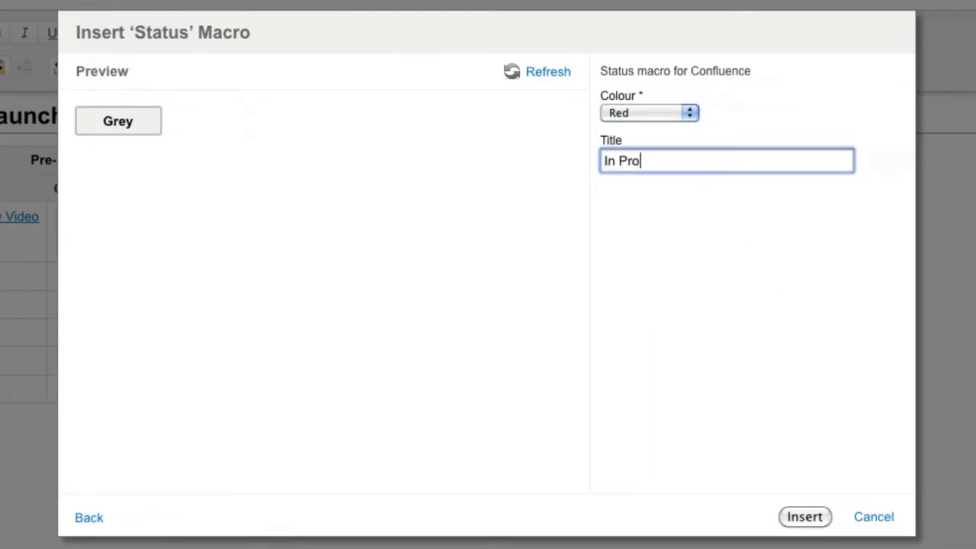
pyautogui.write('ress')
pyautogui.click(786, 516)
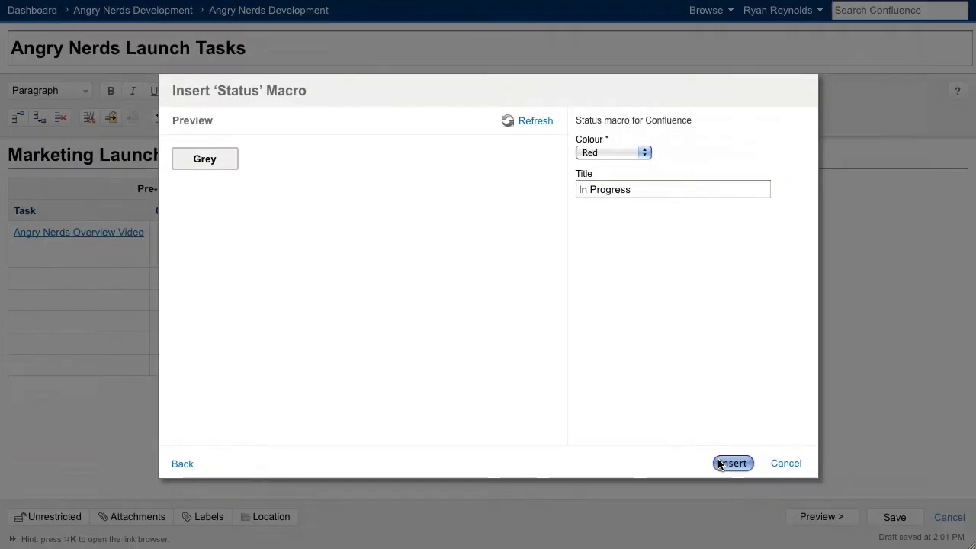
pyautogui.click(730, 464)
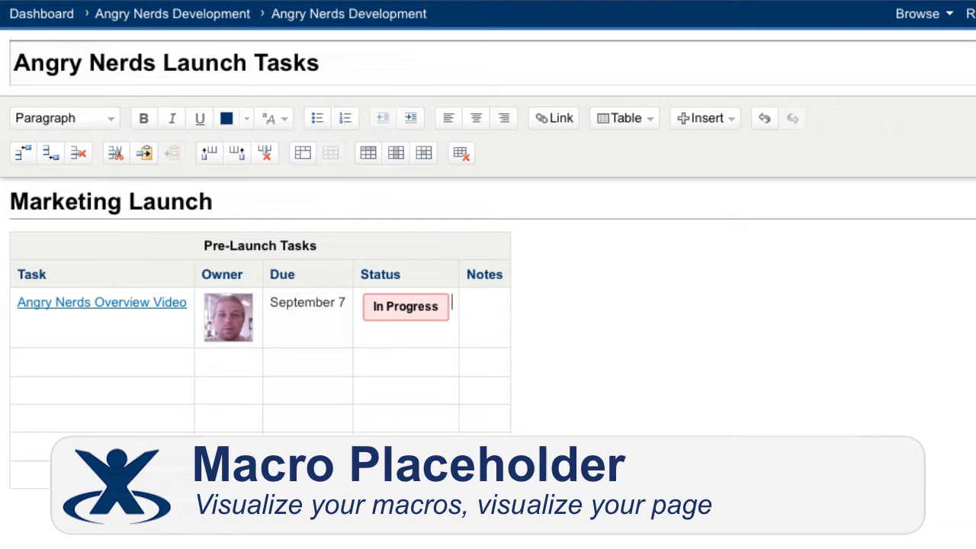
# Recolour the 'In Progress' status lozenge yellow, leaving the Notes cell empty.
pyautogui.click(375, 319)
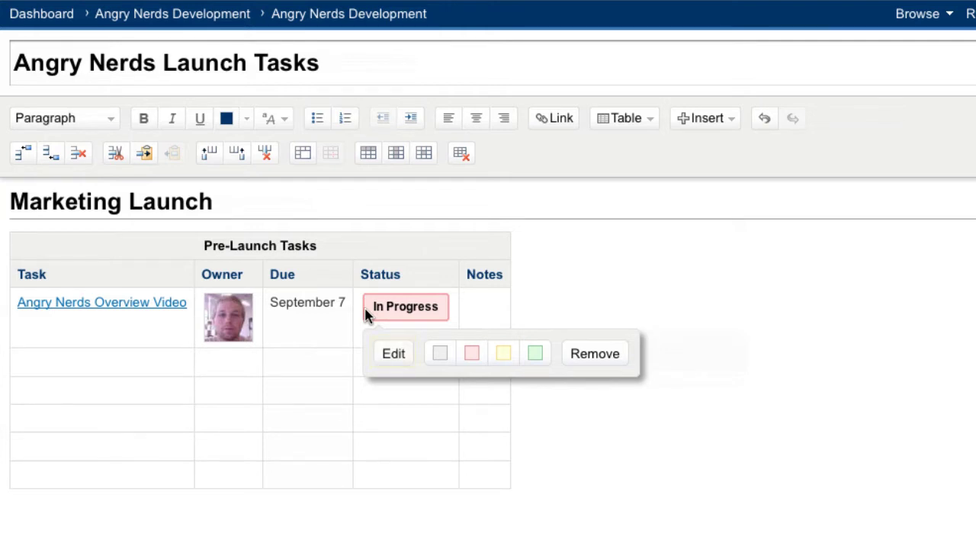
pyautogui.click(497, 358)
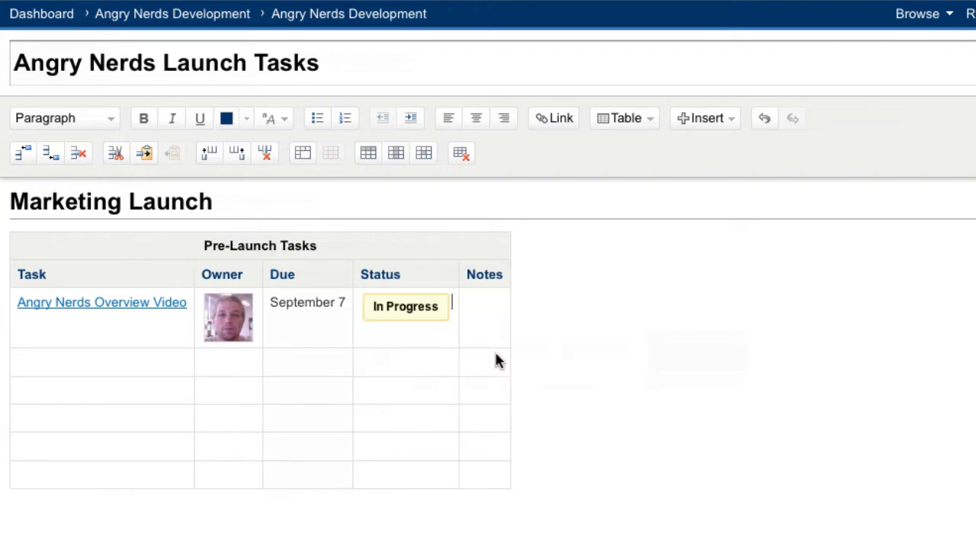
pyautogui.click(372, 314)
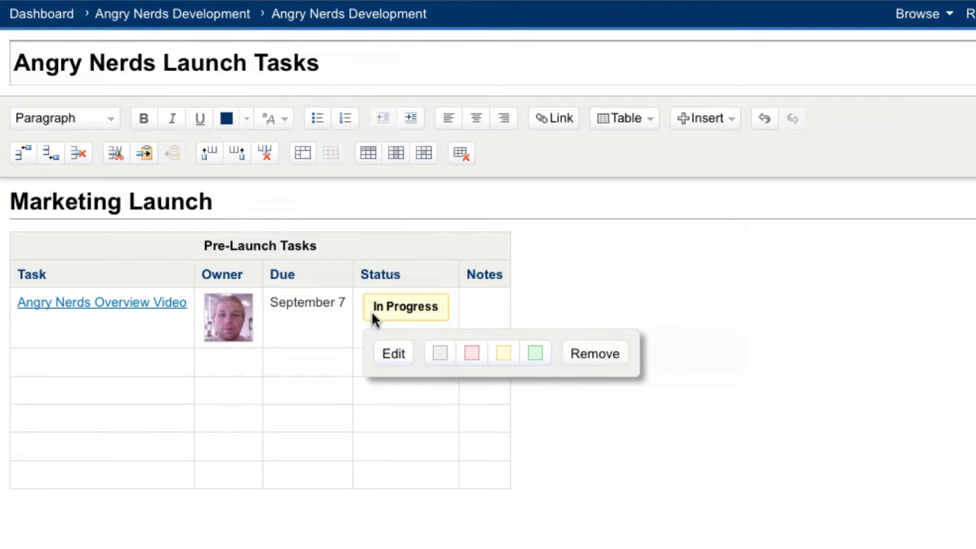
pyautogui.click(370, 310)
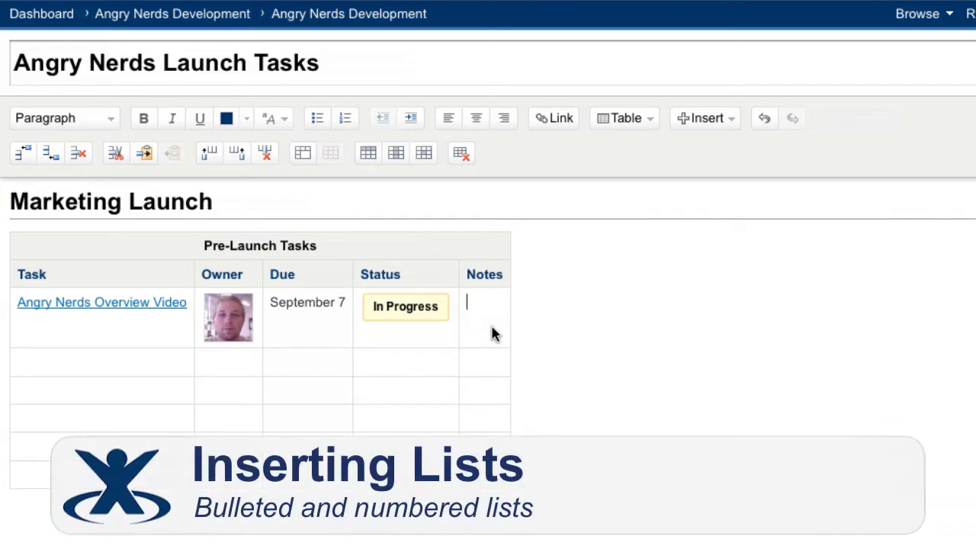
# Write the three notes starting 'Purchase Screenflow License' and turn them into a numbered list.
pyautogui.click(322, 121)
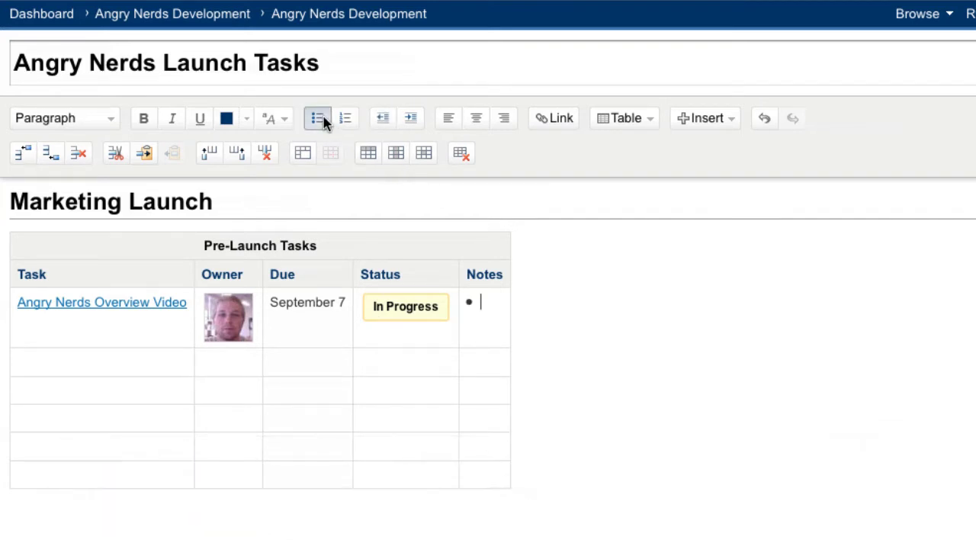
pyautogui.write('Purchas')
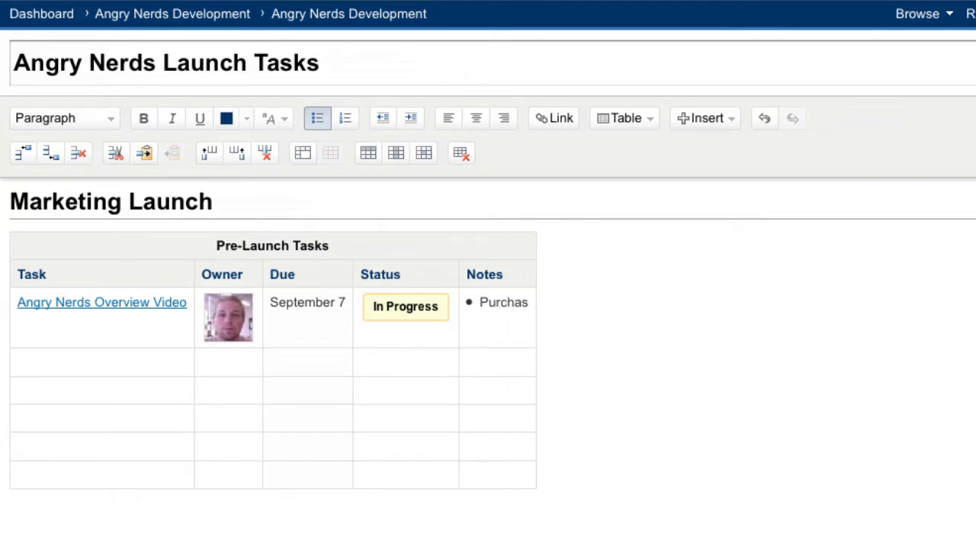
pyautogui.write('e Screenflow License')
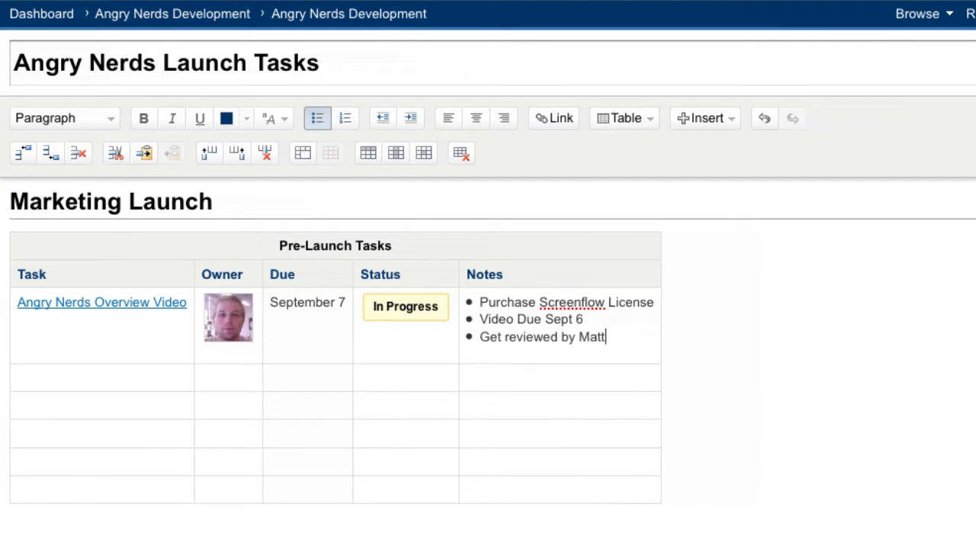
pyautogui.hotkey('alt', 'shift', 'Left')
pyautogui.hotkey('alt', 'shift', 'Left')
pyautogui.hotkey('alt', 'shift', 'Left')
pyautogui.hotkey('alt', 'shift', 'Left')
pyautogui.hotkey('alt', 'shift', 'Left')
pyautogui.hotkey('alt', 'shift', 'Left')
pyautogui.hotkey('alt', 'shift', 'Left')
pyautogui.hotkey('alt', 'shift', 'Left')
pyautogui.hotkey('alt', 'shift', 'Left')
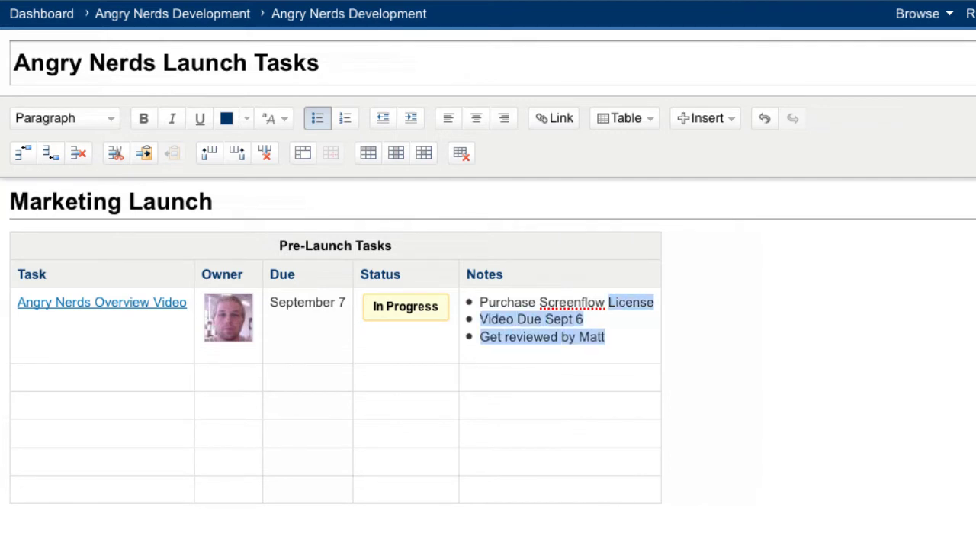
pyautogui.hotkey('alt', 'shift', 'Left')
pyautogui.hotkey('alt', 'shift', 'Left')
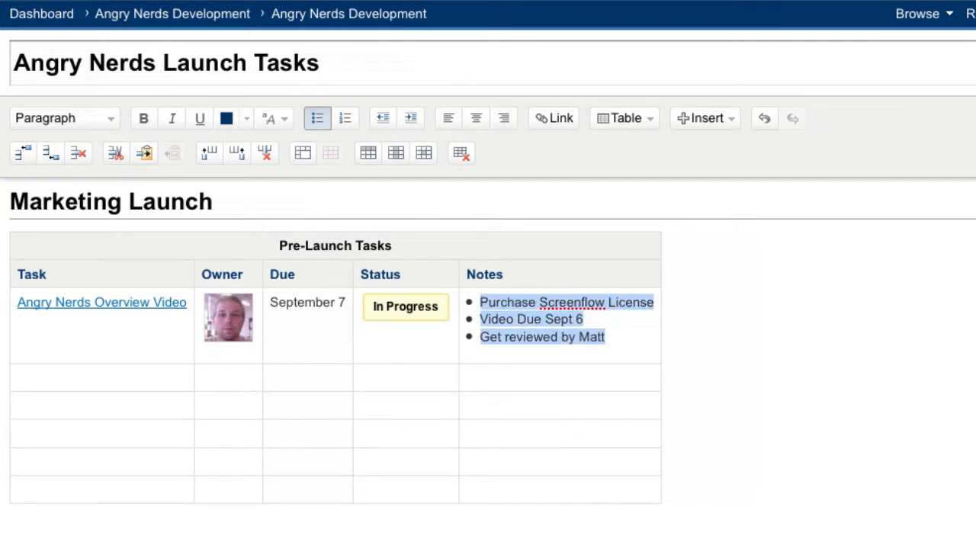
pyautogui.click(344, 119)
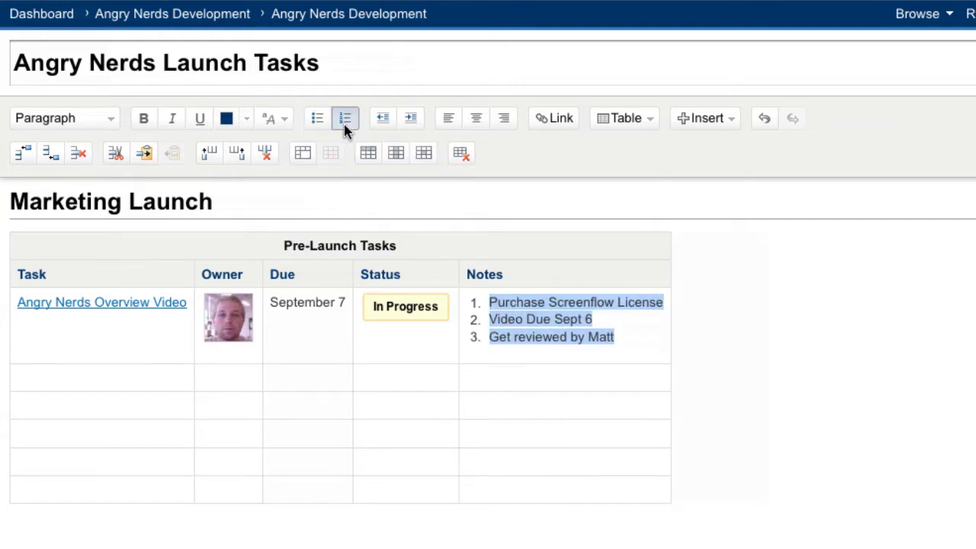
pyautogui.press('super+shift+n')
# Indent 'Video Due Sept 6' one level and the review note two levels.
pyautogui.press('Left')
pyautogui.press('Down')
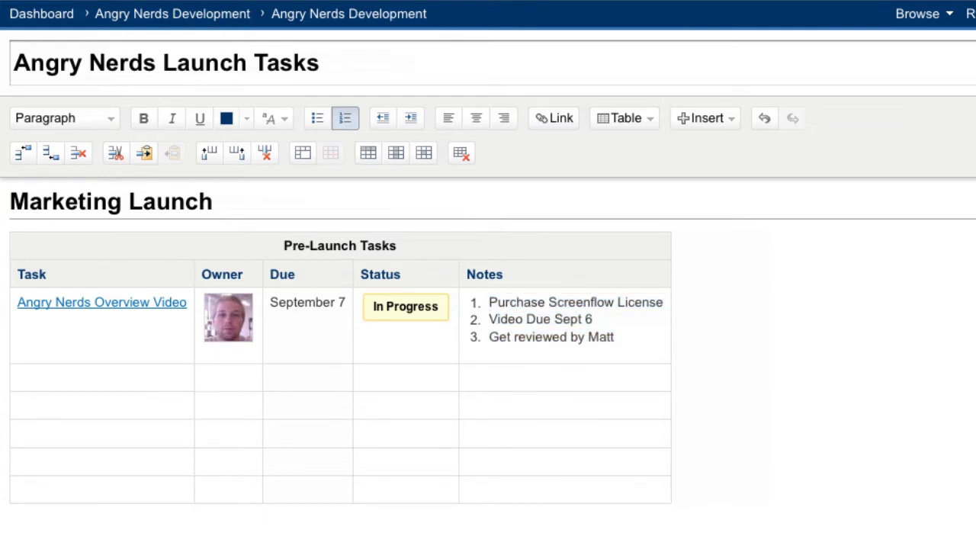
pyautogui.press('Tab')
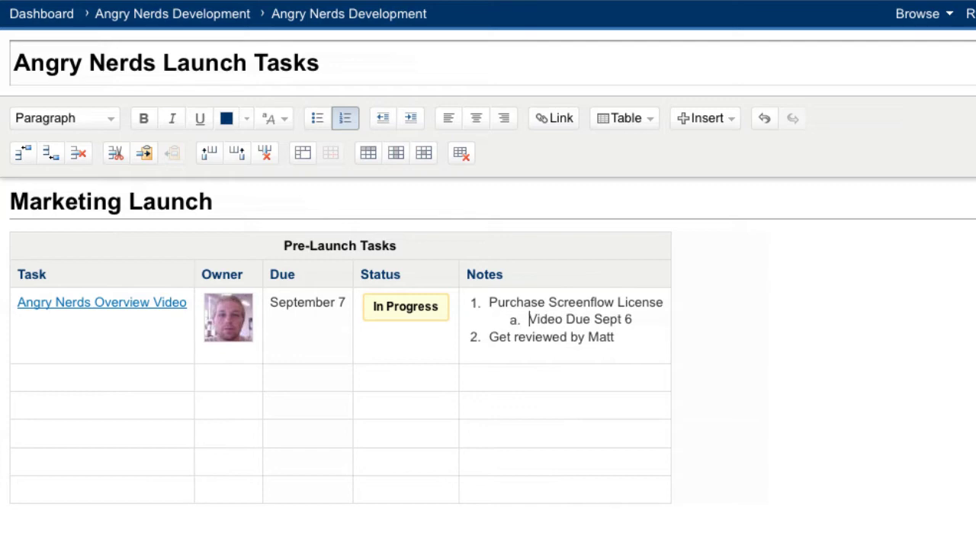
pyautogui.press('Down')
pyautogui.press('Tab')
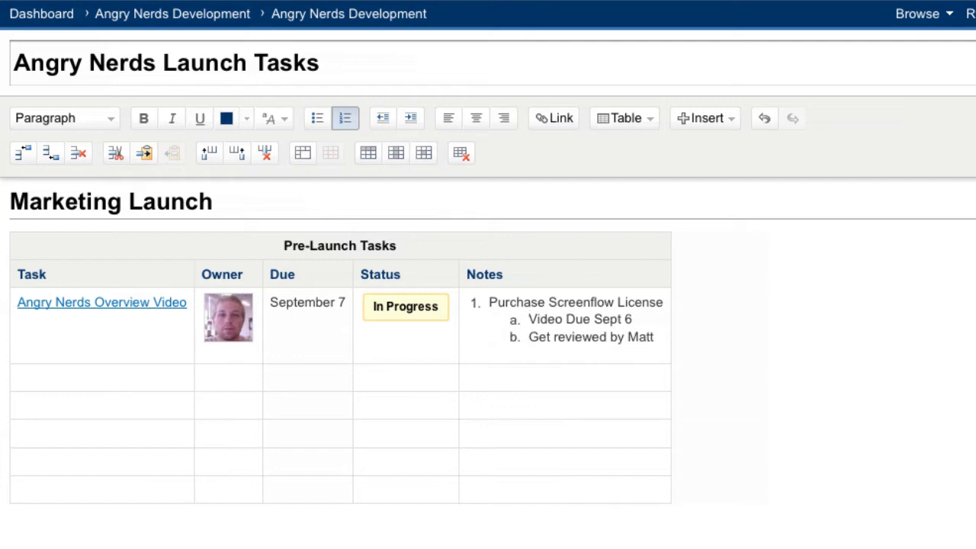
pyautogui.press('Tab')
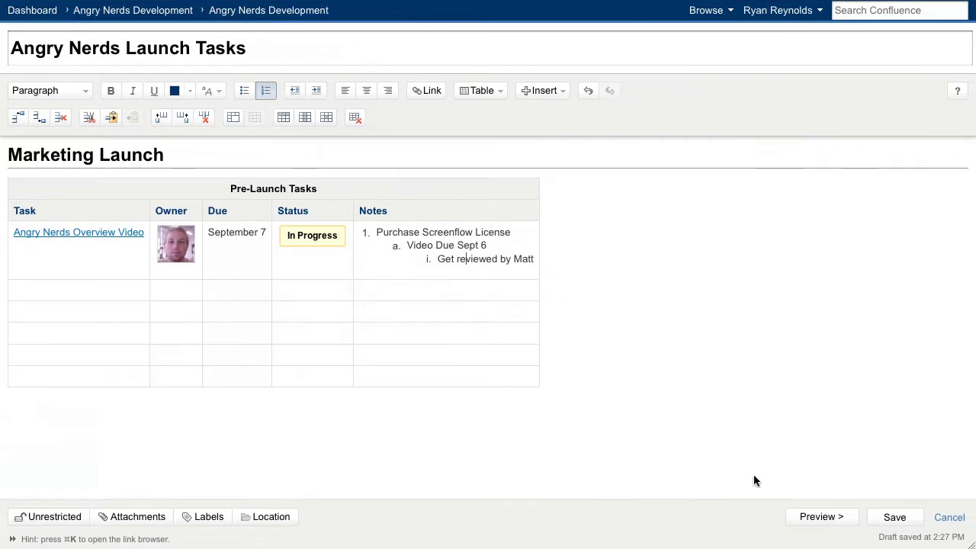
pyautogui.click(814, 517)
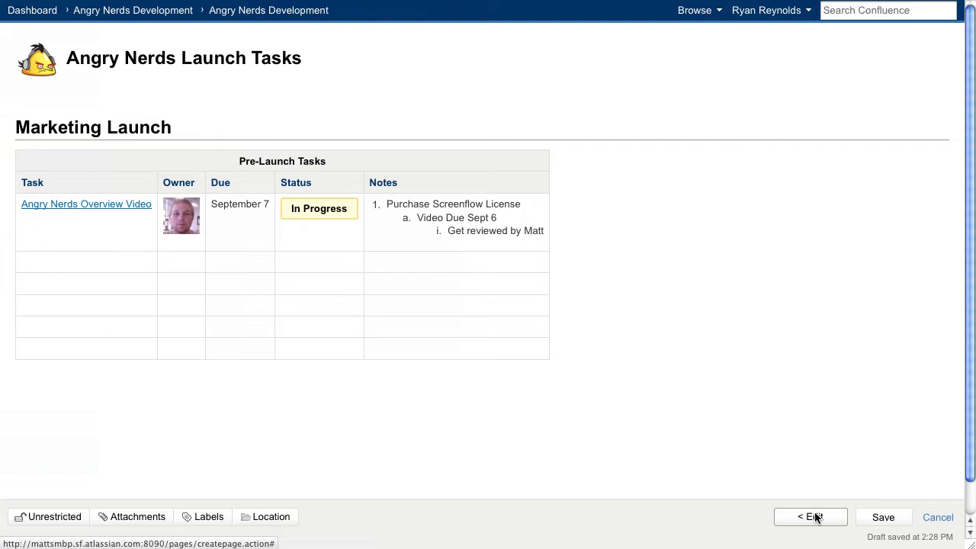
pyautogui.press('e')
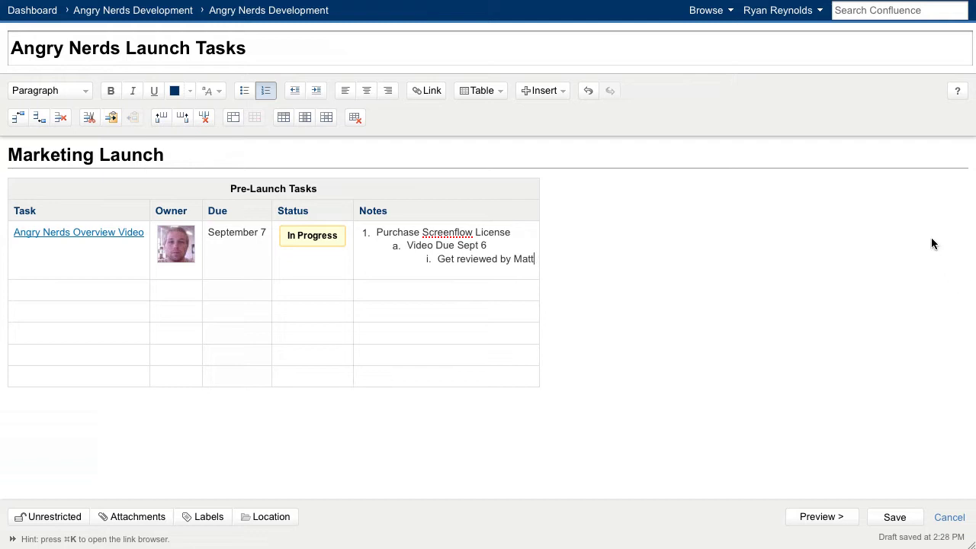
pyautogui.click(958, 93)
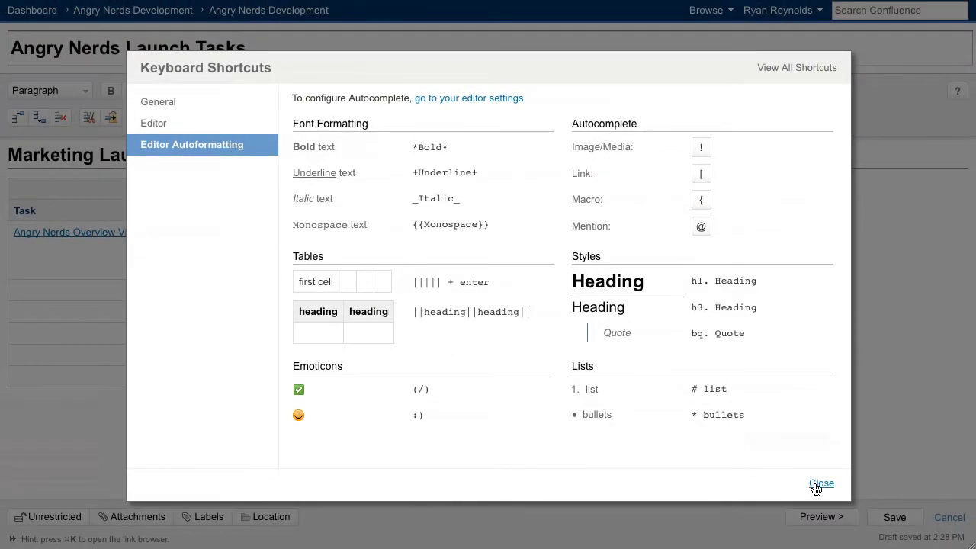
pyautogui.click(819, 485)
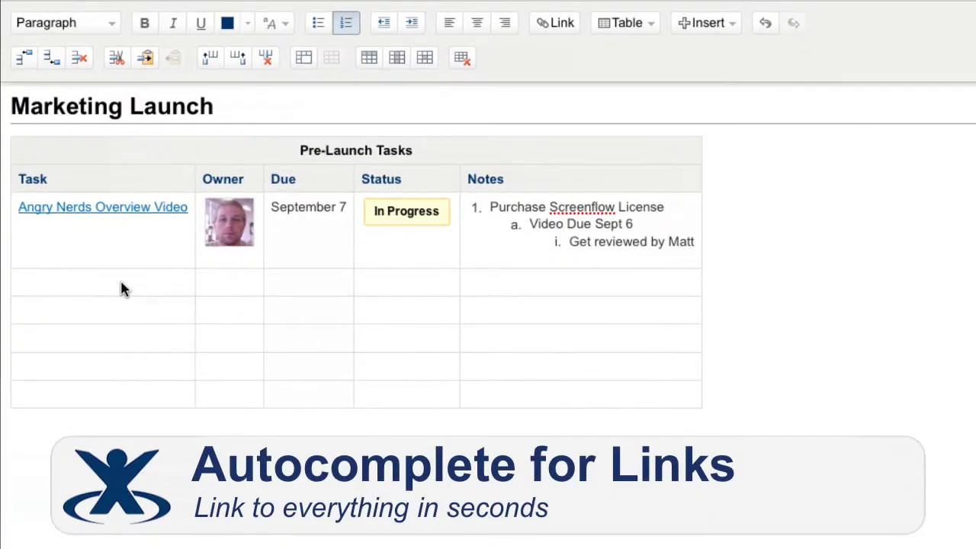
# Link the second Task cell to a new page 'Angry Nerds Press Release - DRAFT'.
pyautogui.click(121, 282)
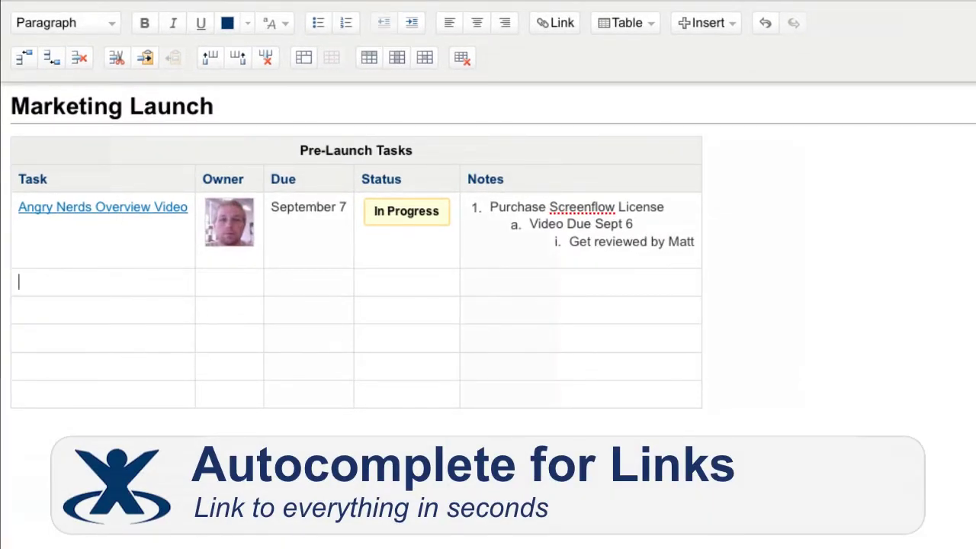
pyautogui.write('[')
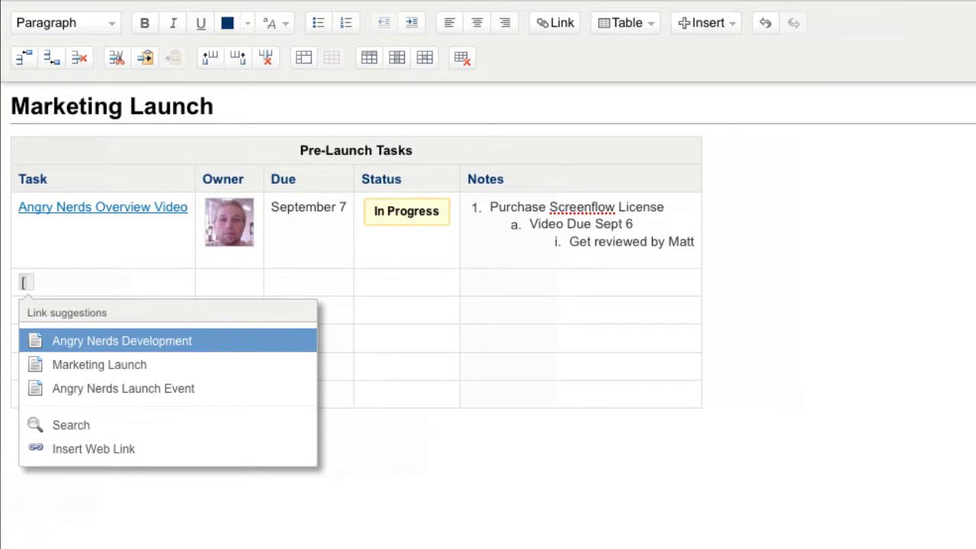
pyautogui.write(' Angry')
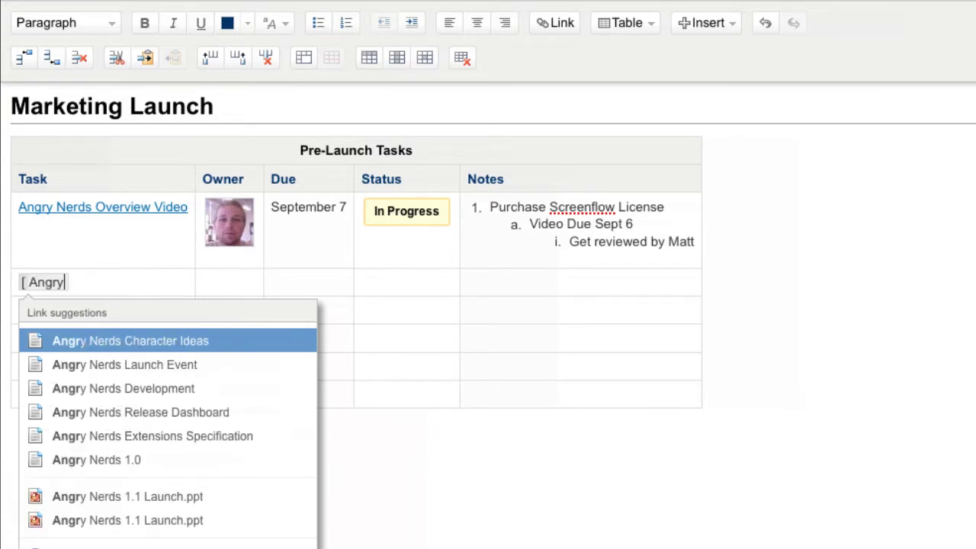
pyautogui.write(' Nerds Press Release - ')
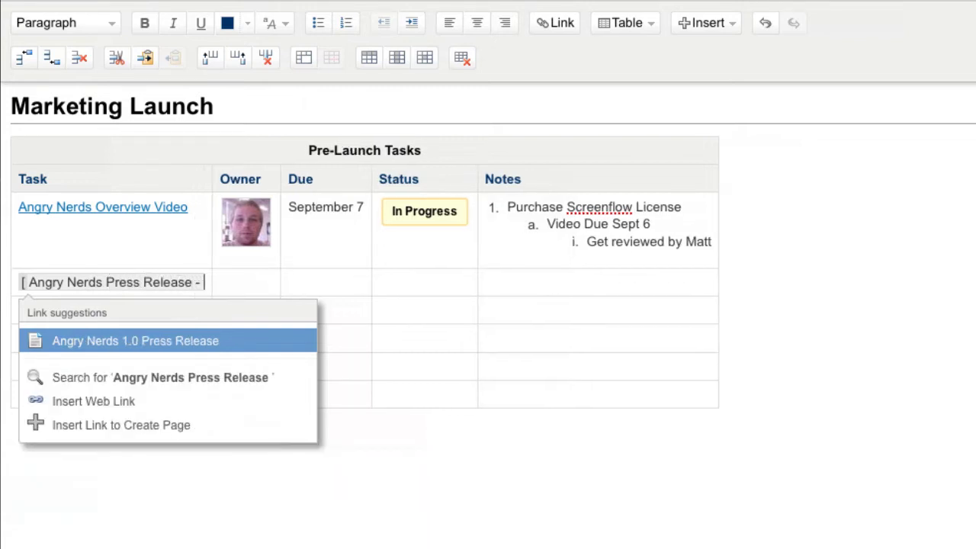
pyautogui.write('DRAFT')
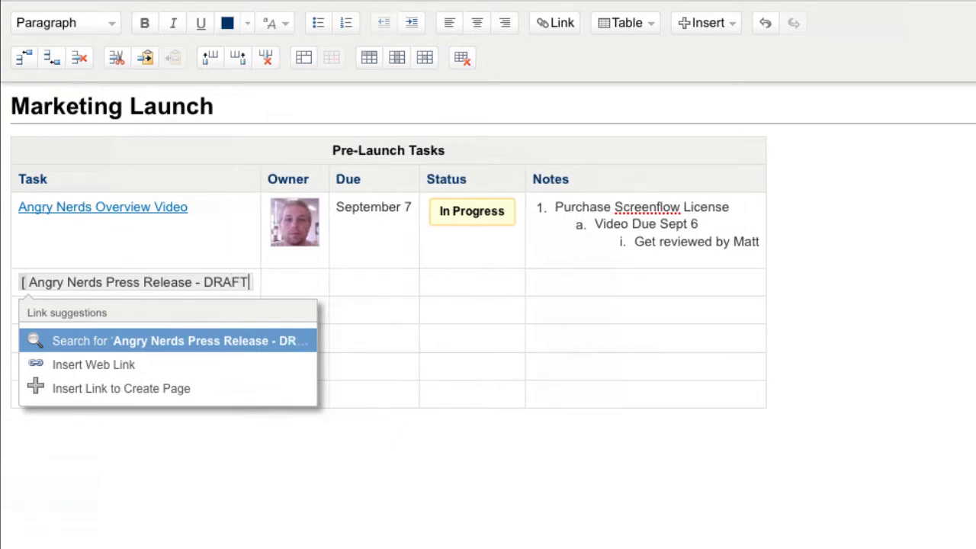
pyautogui.press('Down')
pyautogui.press('Down')
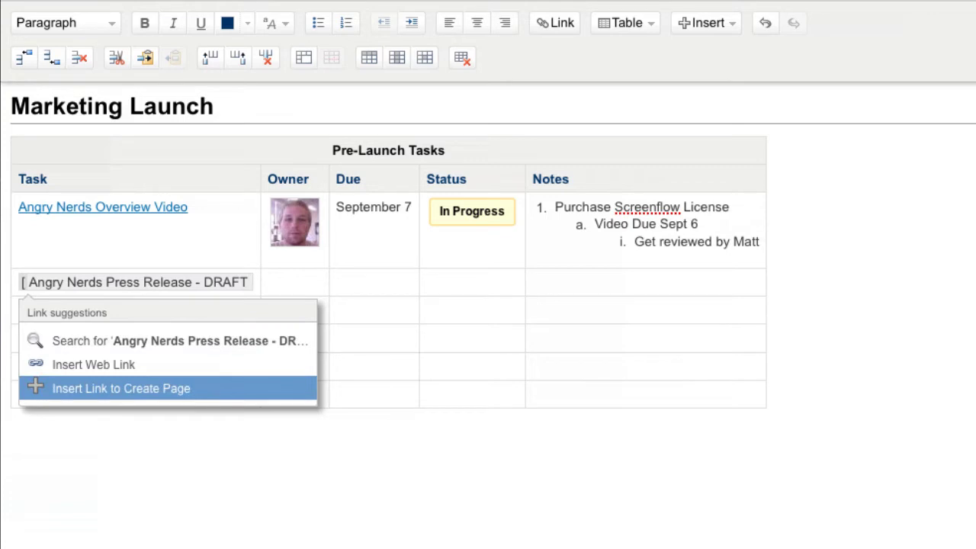
pyautogui.press('Return')
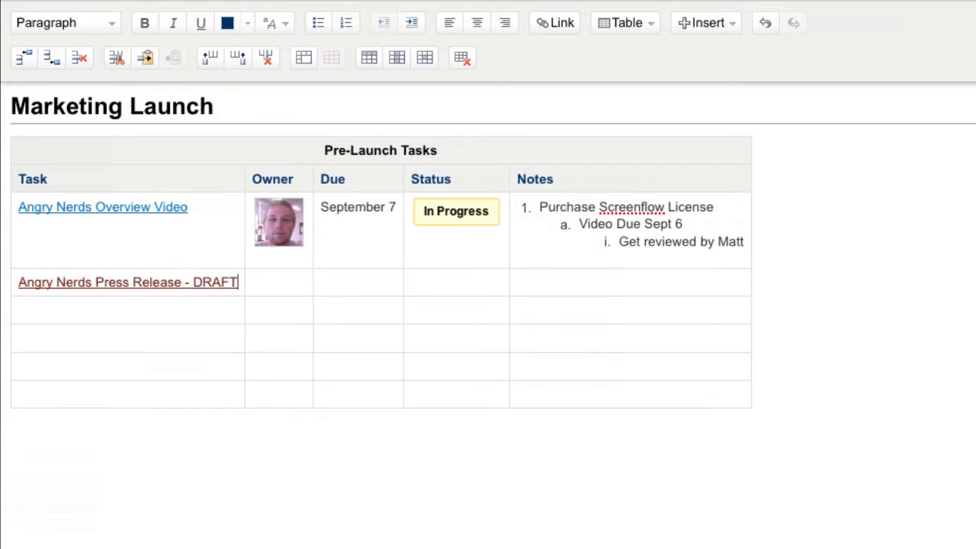
pyautogui.click(46, 283)
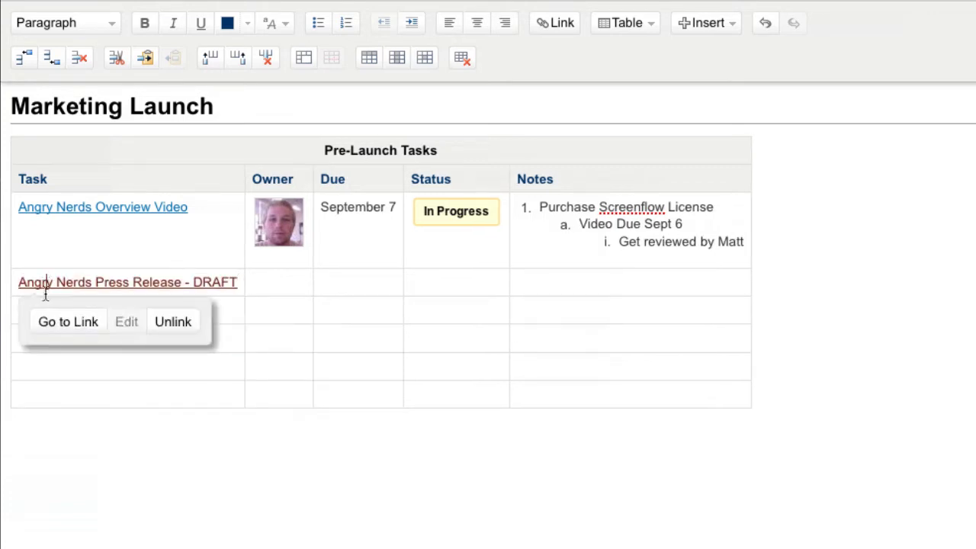
pyautogui.click(49, 322)
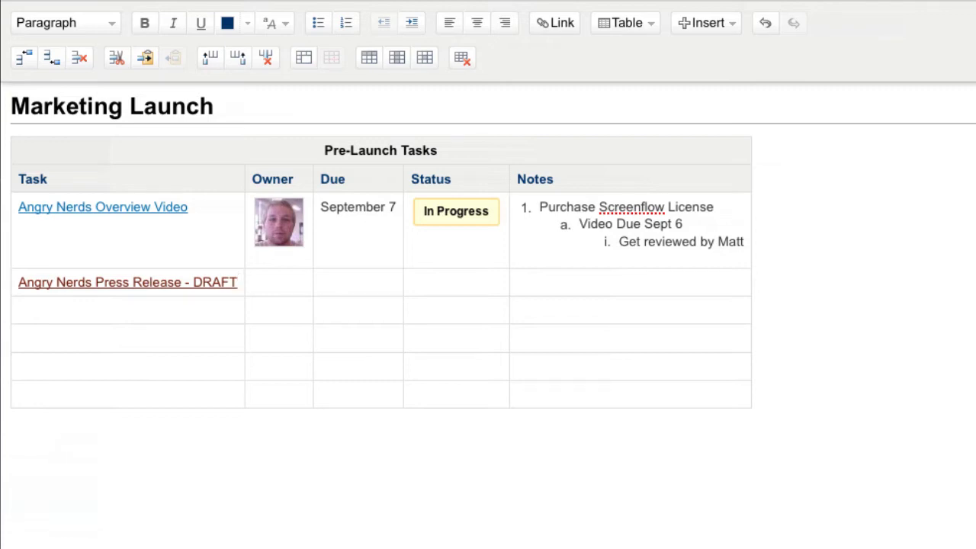
# Insert a Profile picture macro for the chosen team member via '{pic' in the second Owner cell.
pyautogui.press('Tab')
pyautogui.write('{')
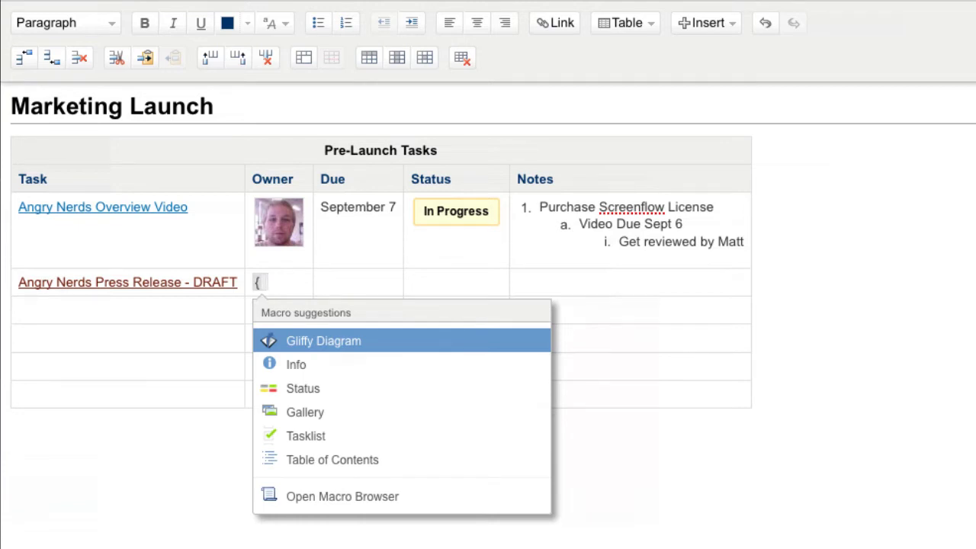
pyautogui.write('pic')
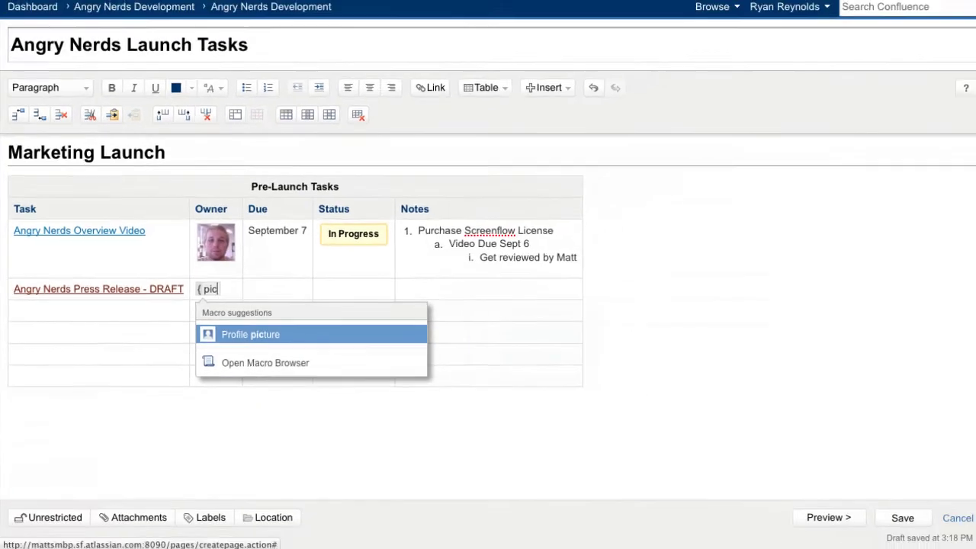
pyautogui.press('Return')
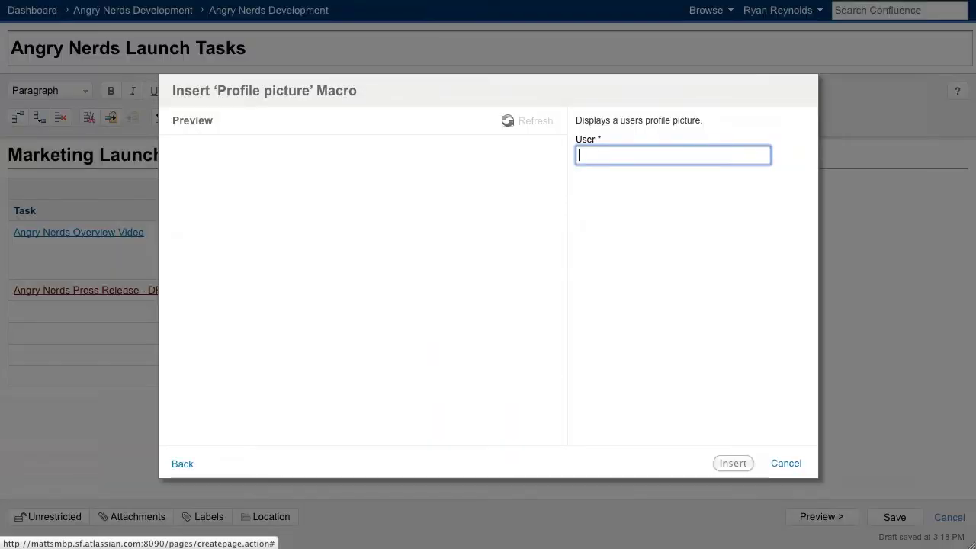
pyautogui.write('jerr')
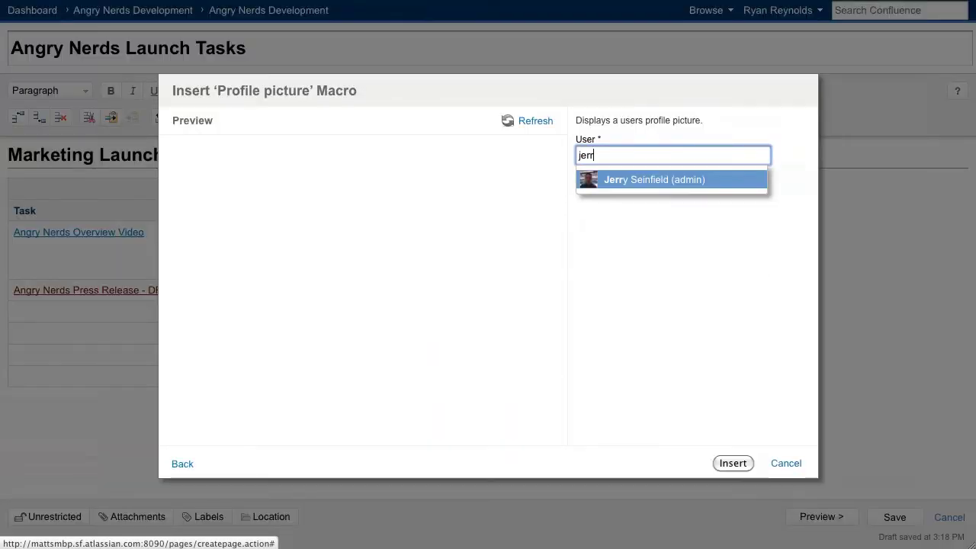
pyautogui.press('Return')
pyautogui.press('Return')
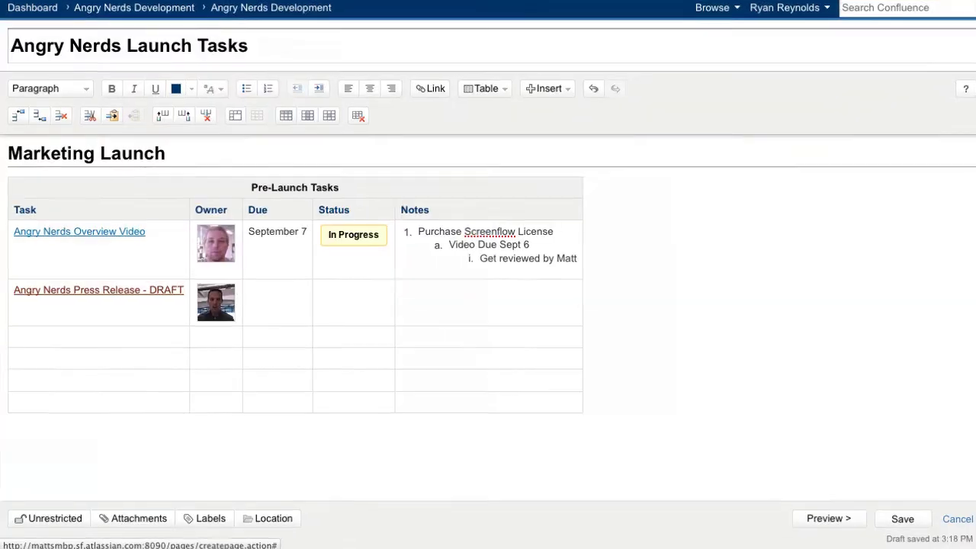
# Enter September 11 as the due date and insert a red 'Not Started' Status macro.
pyautogui.press('Tab')
pyautogui.write('September 11')
pyautogui.press('Tab')
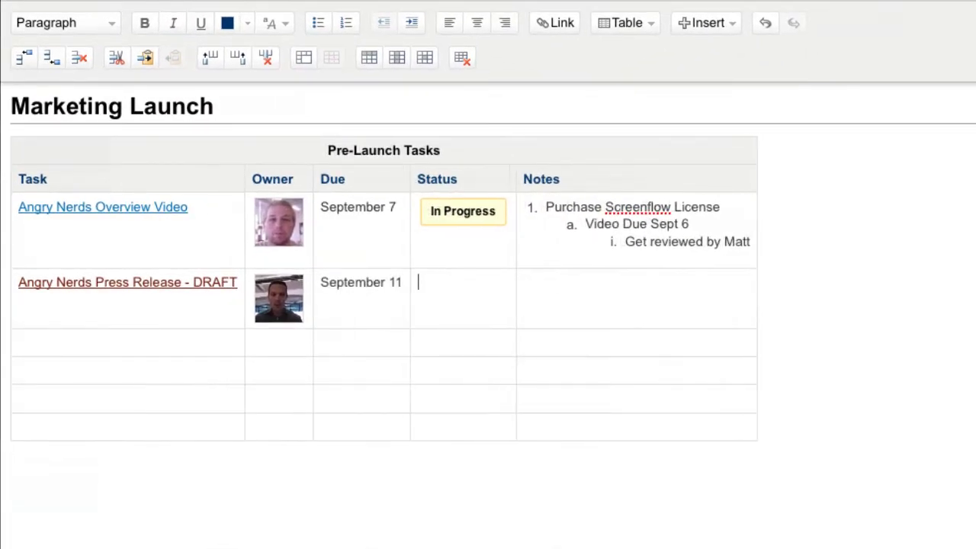
pyautogui.write('{')
pyautogui.press('Down')
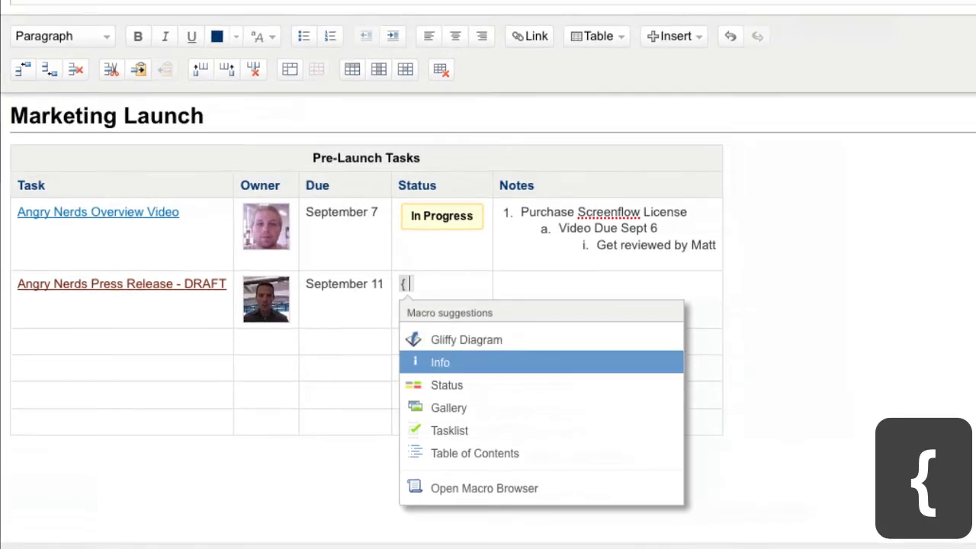
pyautogui.press('Down')
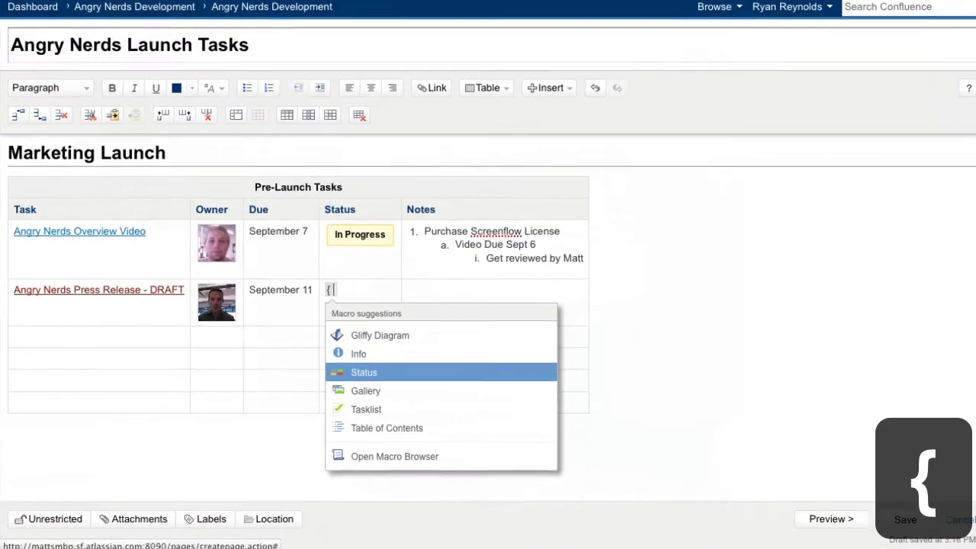
pyautogui.press('Return')
pyautogui.press('Tab')
pyautogui.write('Not Started')
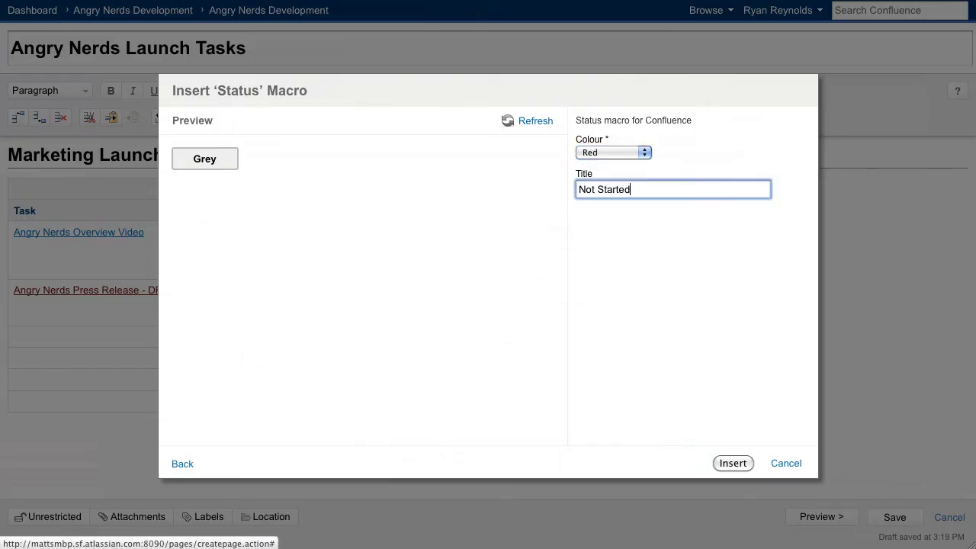
pyautogui.press('Return')
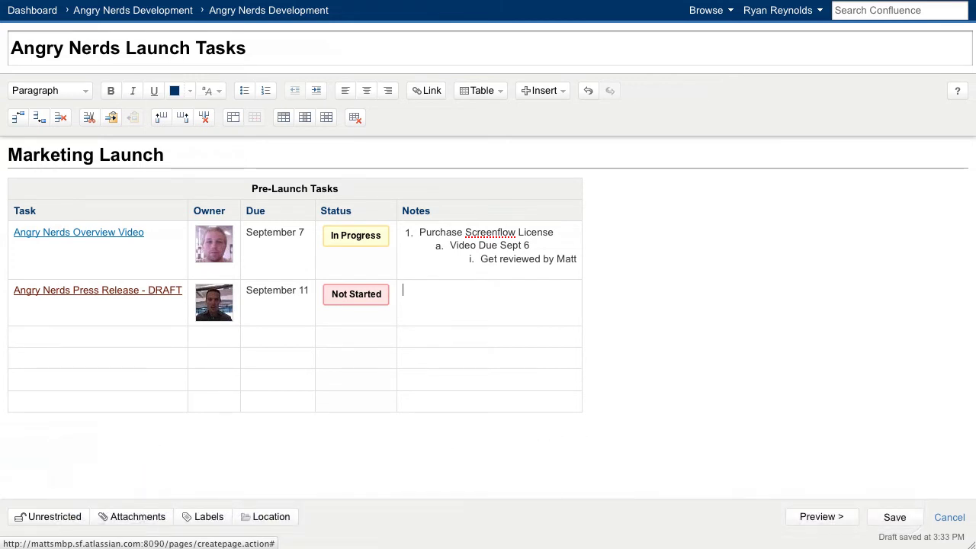
# Type '!' and 'angryner' in the Notes cell to find angrynerd_blog_hero.png among media suggestions.
pyautogui.write('!')
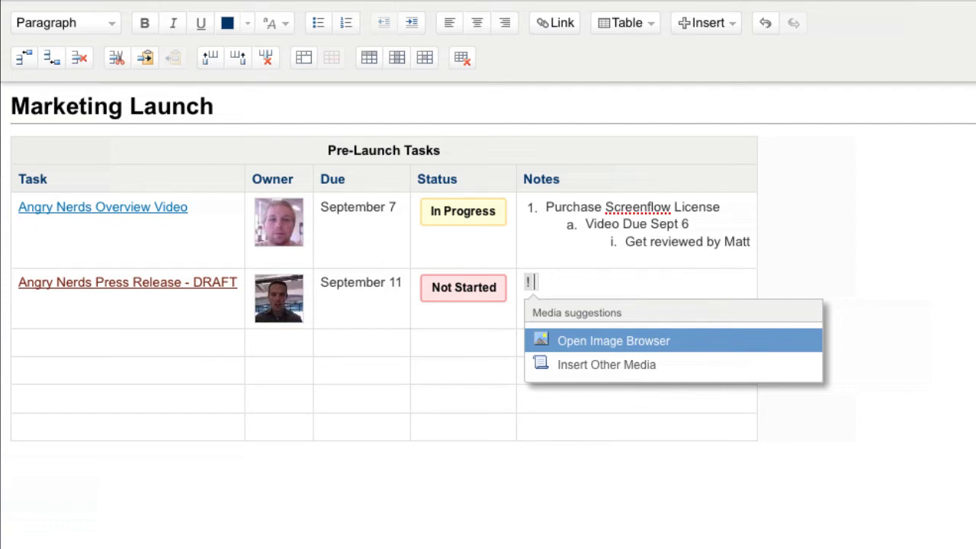
pyautogui.write('angryne')
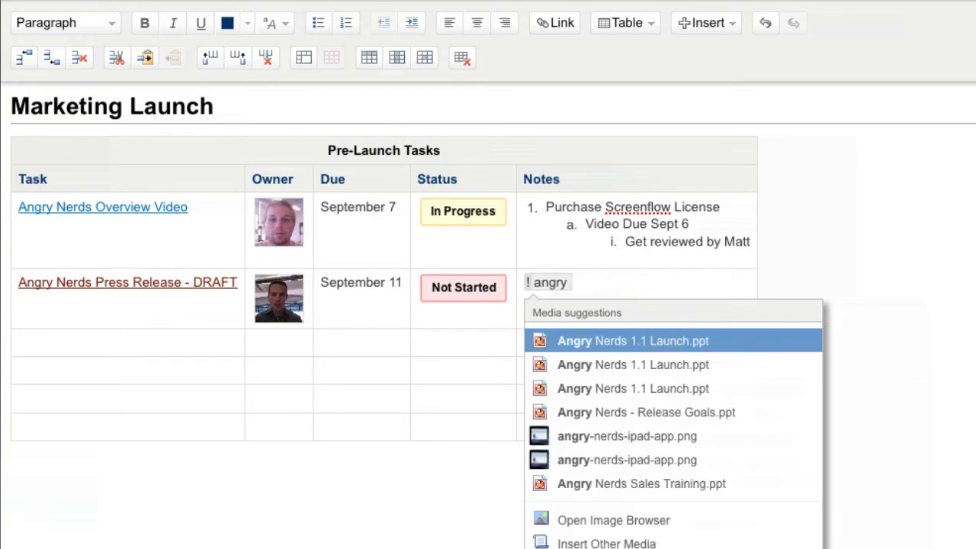
pyautogui.write('r')
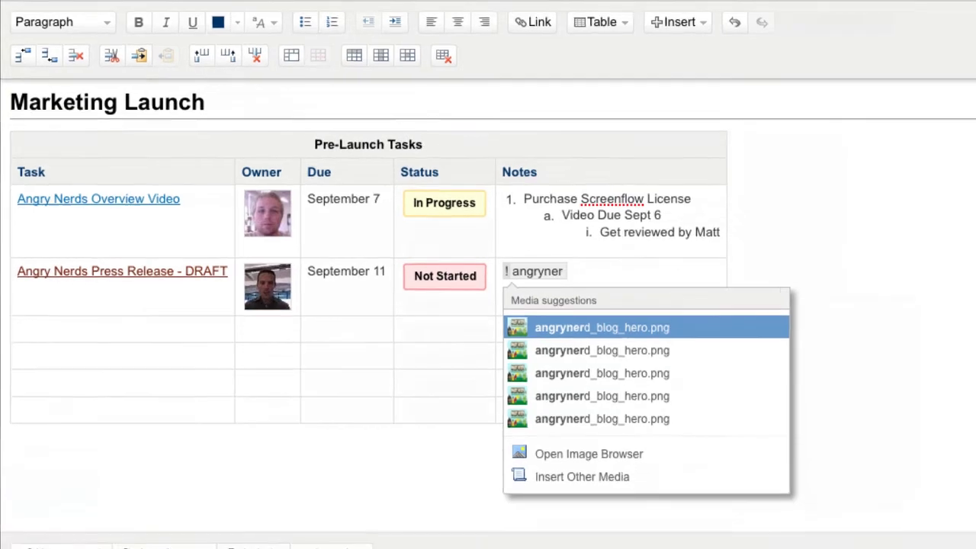
# Insert angrynerd_blog_hero.png, try 400px, original and large sizes, then choose small with a border.
pyautogui.press('Return')
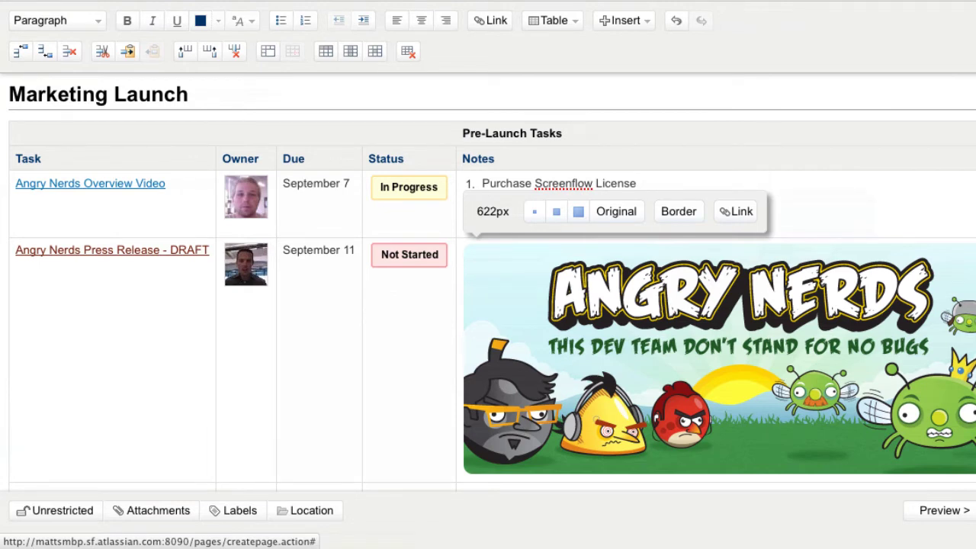
pyautogui.click(494, 213)
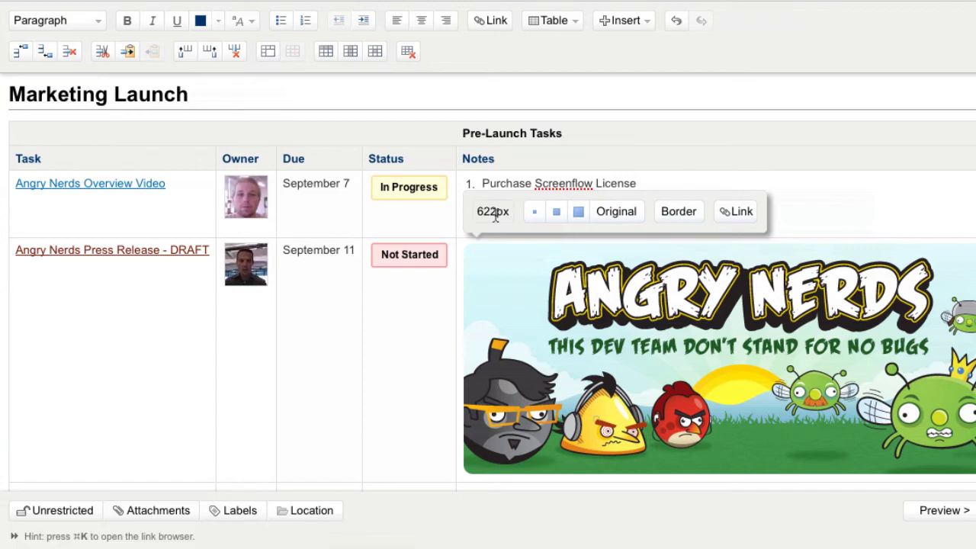
pyautogui.write('400px')
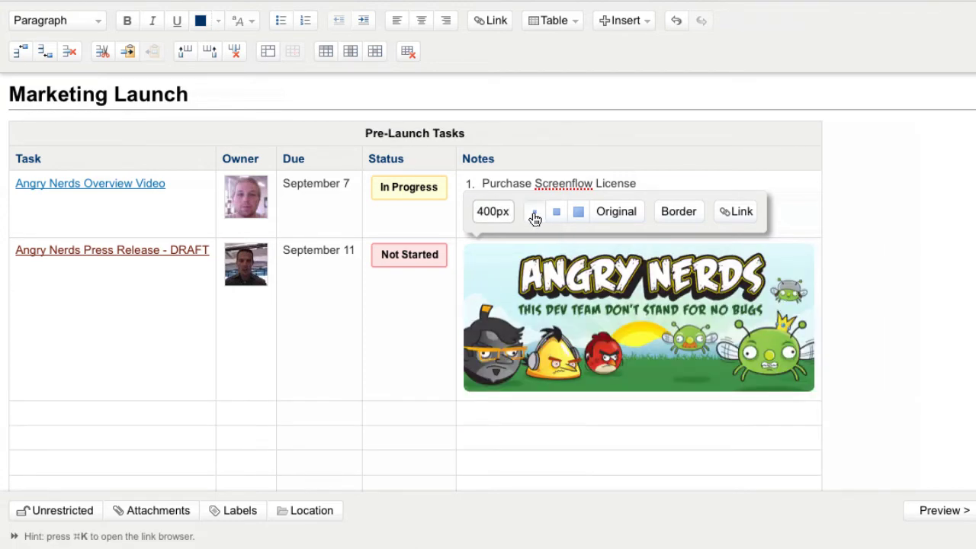
pyautogui.click(608, 217)
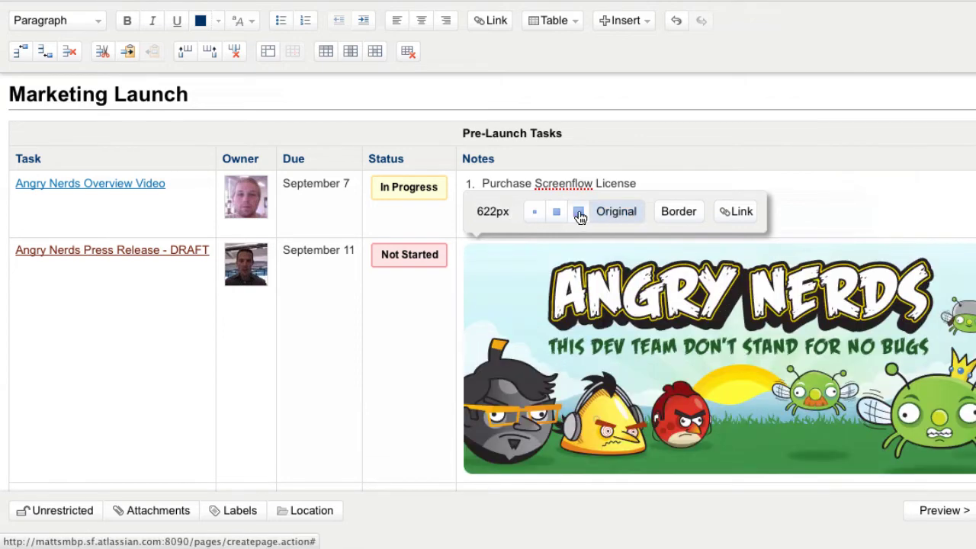
pyautogui.click(578, 215)
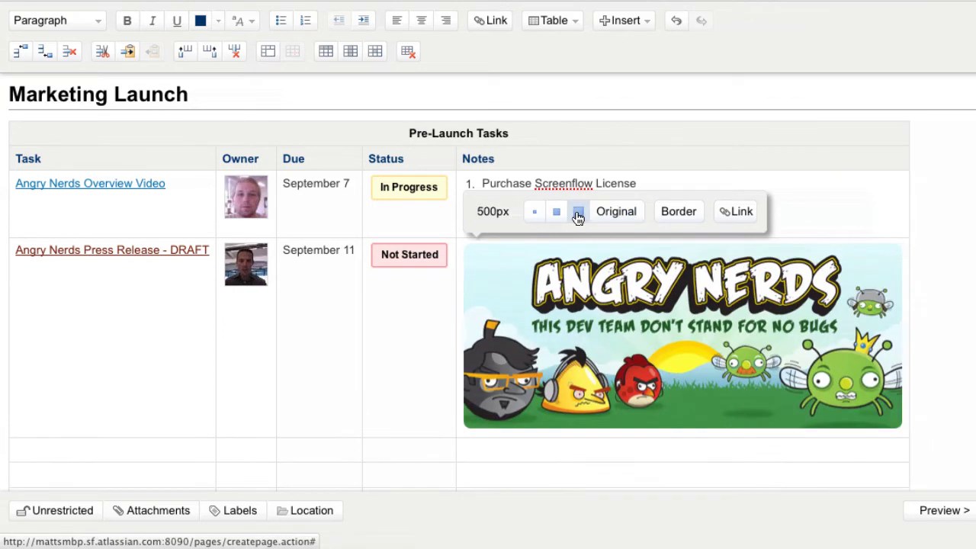
pyautogui.click(535, 214)
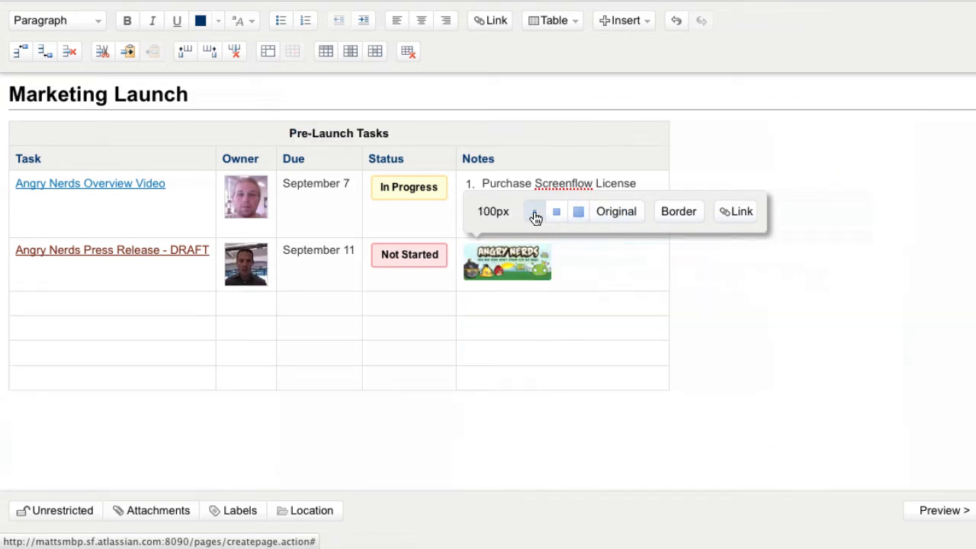
pyautogui.click(668, 217)
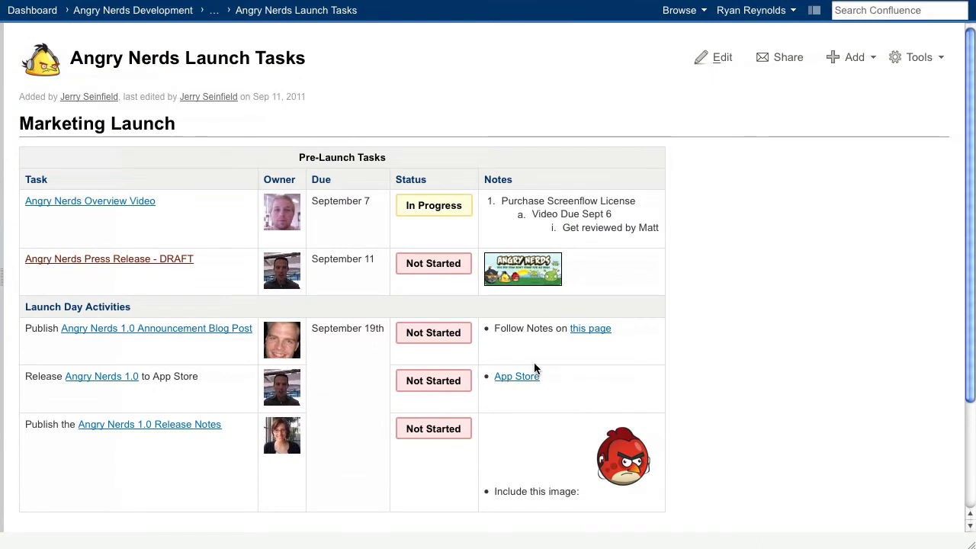
# Open the red Press Release link and view the editor's keyboard shortcuts help.
pyautogui.click(145, 263)
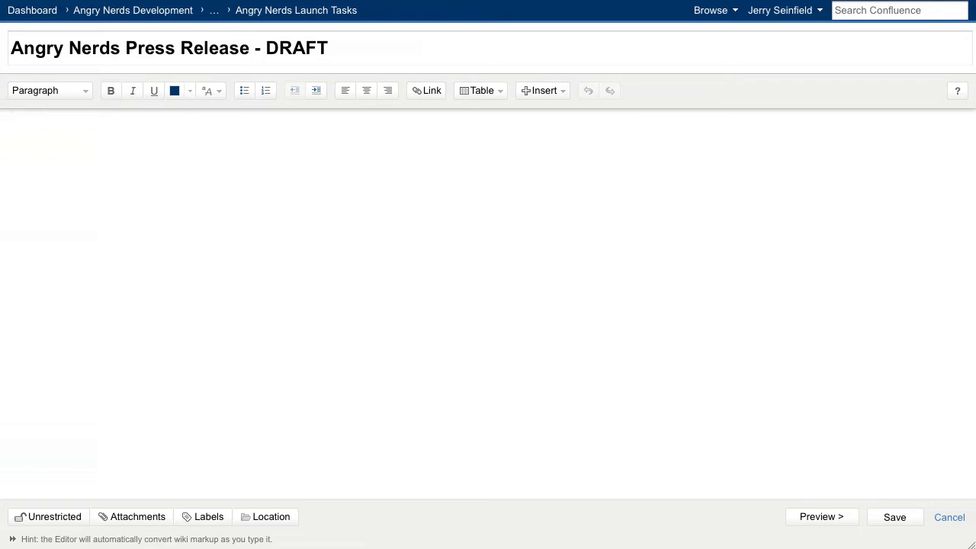
pyautogui.click(958, 91)
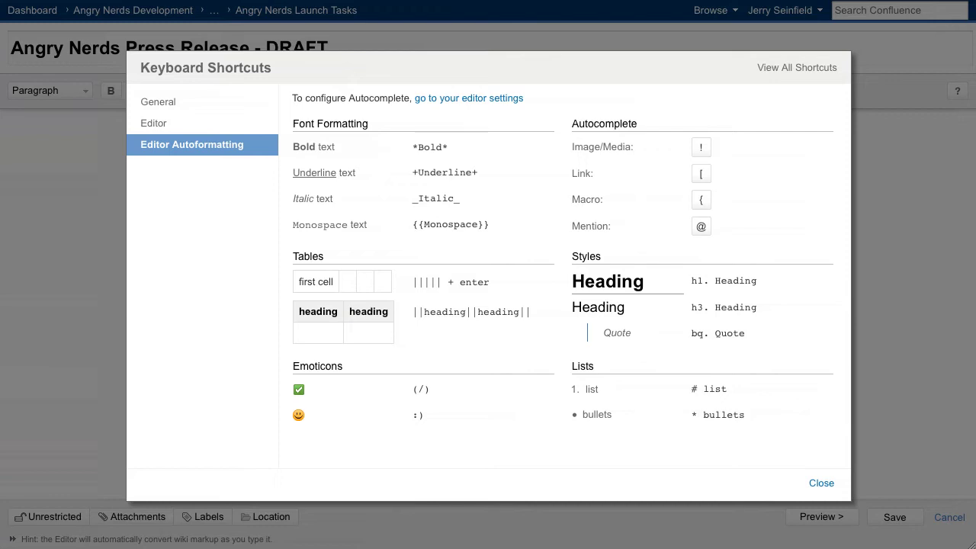
# Write 'h1. Press Release', '*Angry Nerds*' and '_Press Release_' as heading, bold and italic lines.
pyautogui.press('Escape')
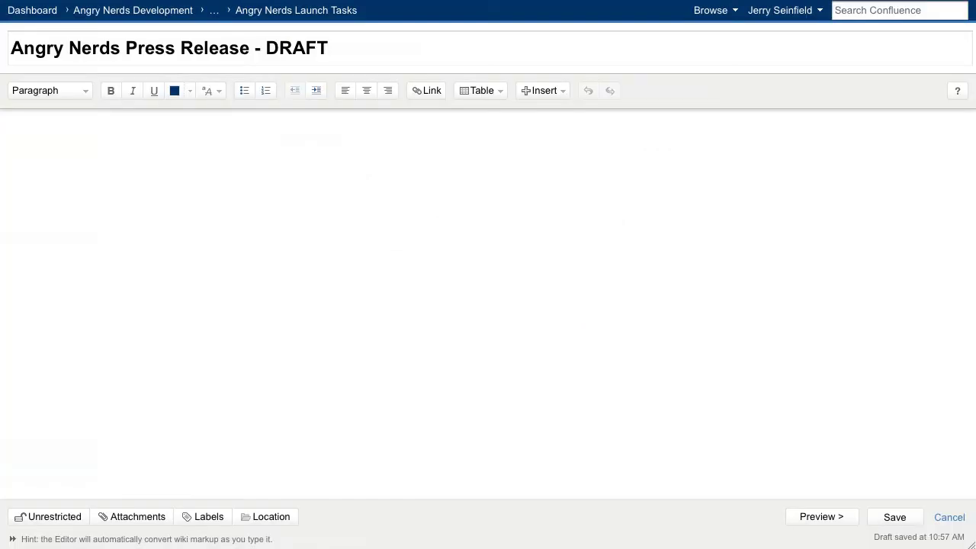
pyautogui.write('h1.')
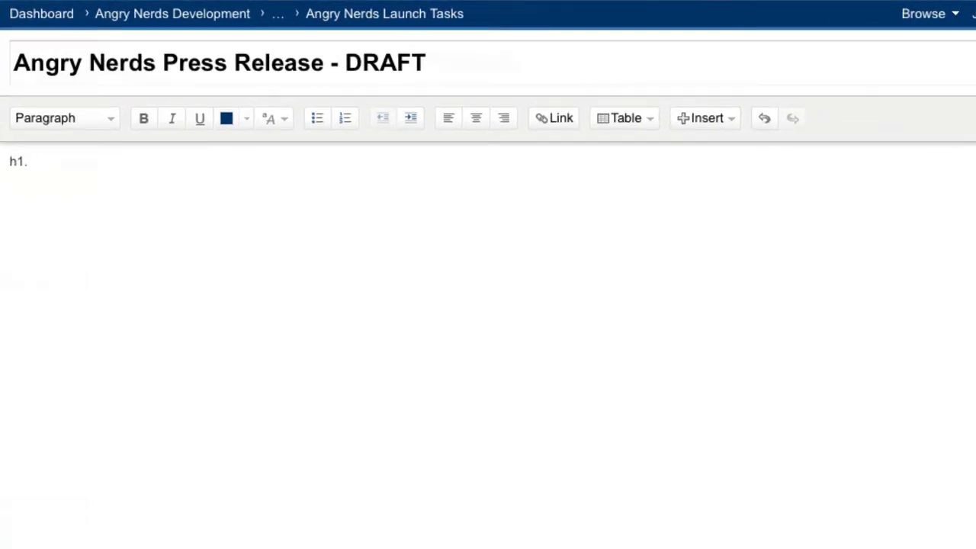
pyautogui.write(' Pres')
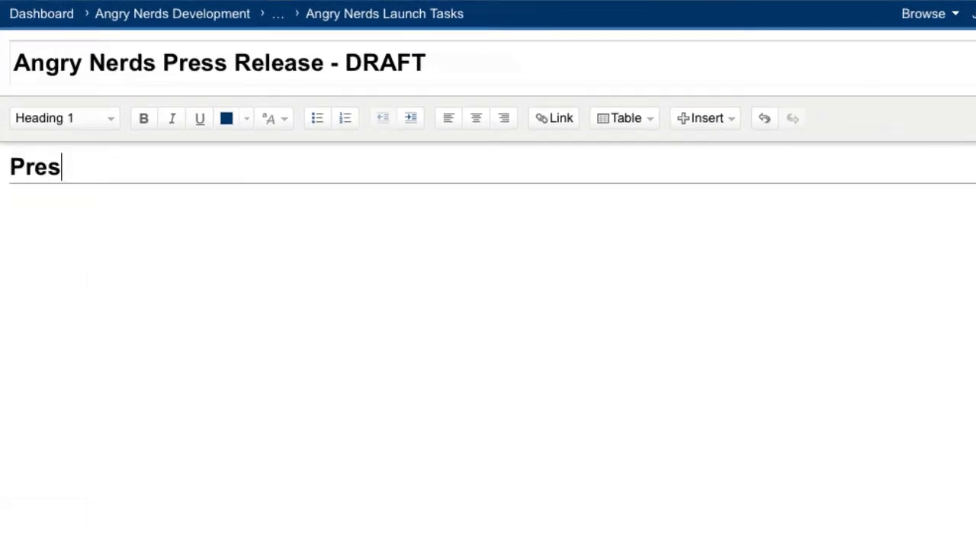
pyautogui.write('s Release')
pyautogui.press('Return')
pyautogui.write('*A')
pyautogui.write('ngry Ne')
pyautogui.write('rds')
pyautogui.write('*')
pyautogui.press('Return')
pyautogui.write('_')
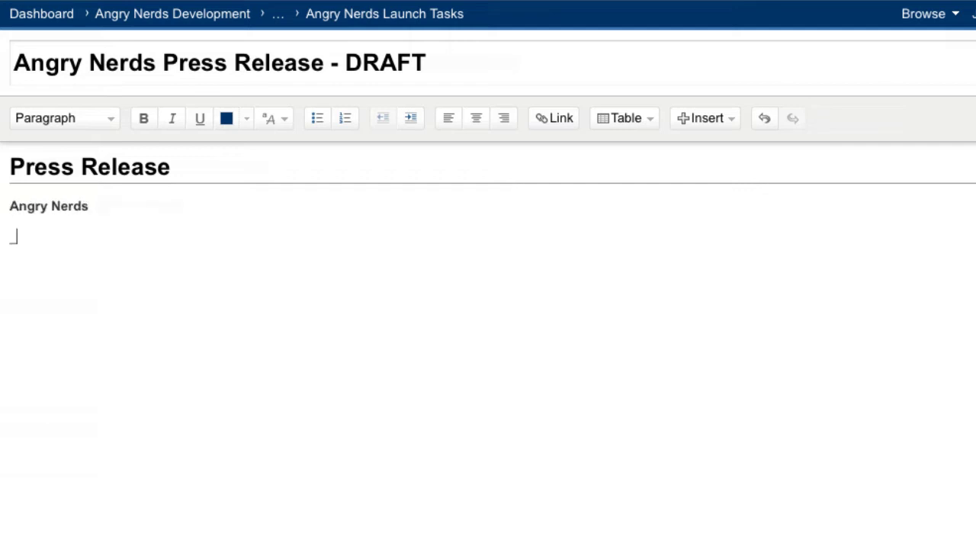
pyautogui.write('Press Release')
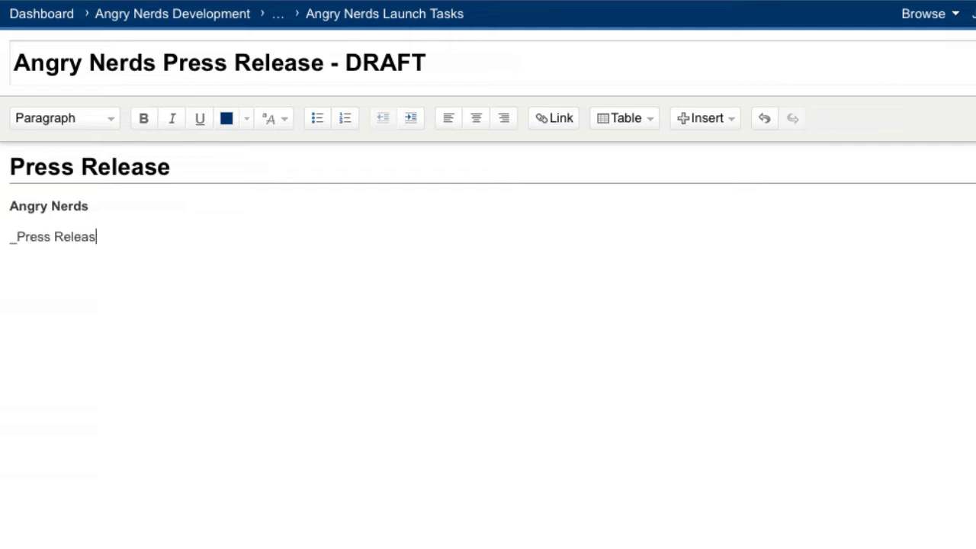
pyautogui.write('_')
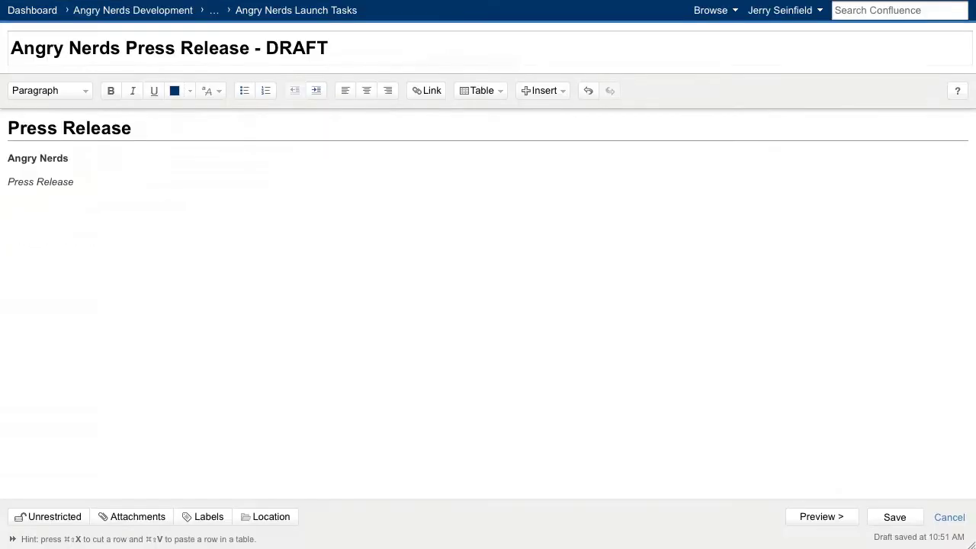
# Add a Frontend bullet with nested The Founder, and numbered The Hacker with nested The Agilista.
pyautogui.press('Return')
pyautogui.write('* Frontend')
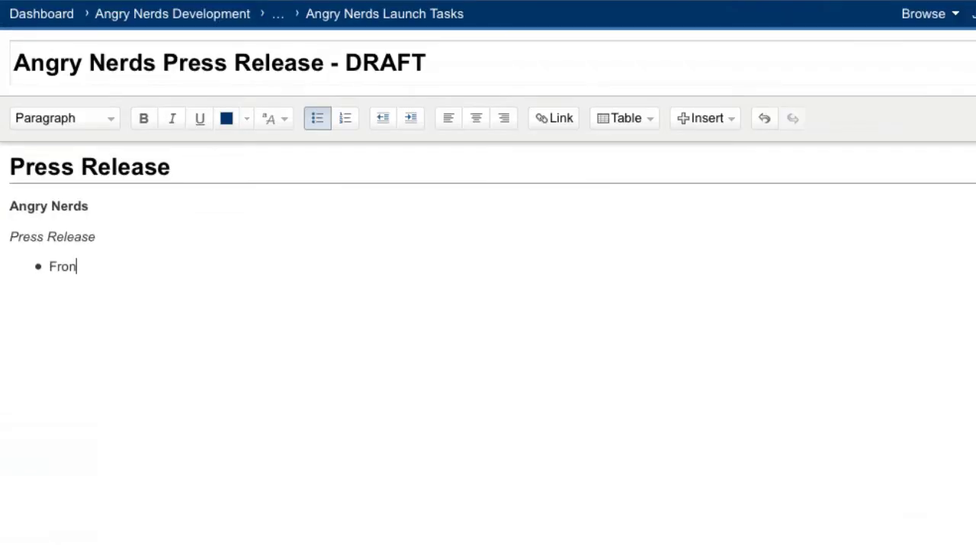
pyautogui.press('Return')
pyautogui.press('Tab')
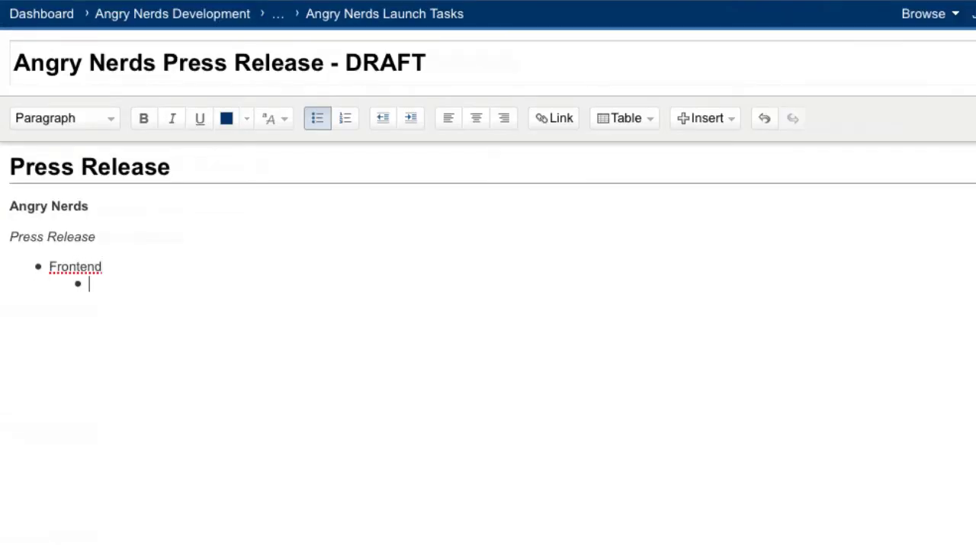
pyautogui.write('The Founder')
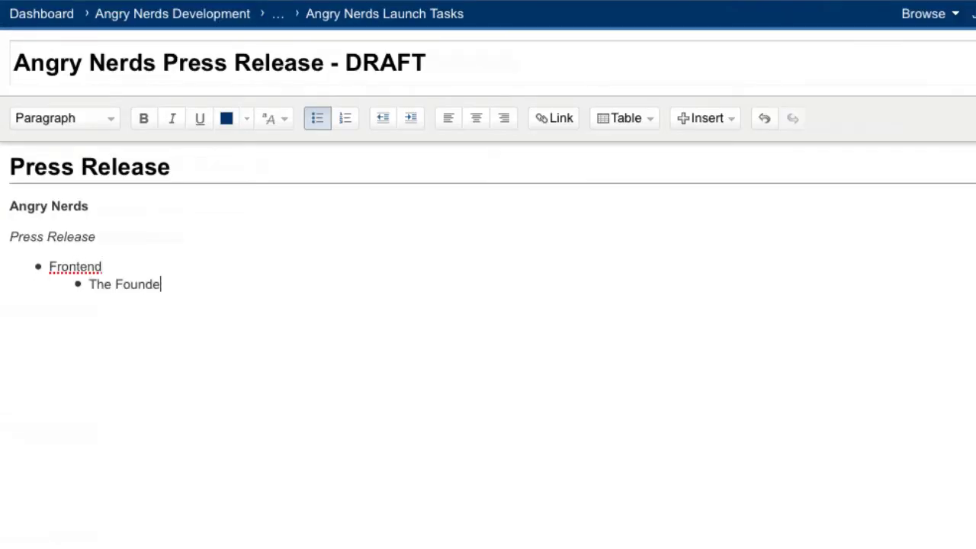
pyautogui.press('Return')
pyautogui.press('Return')
pyautogui.press('Return')
pyautogui.write('# Th')
pyautogui.write('e Hacker')
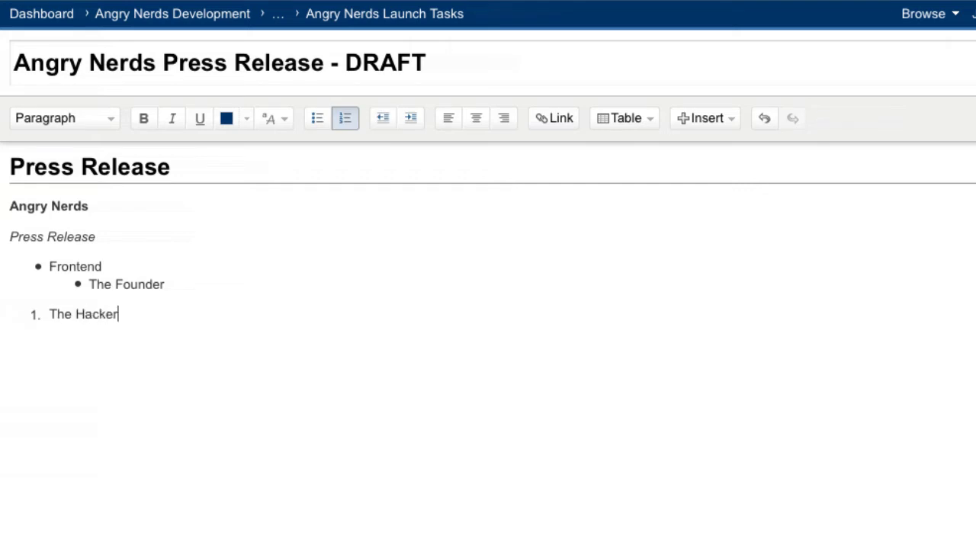
pyautogui.press('Return')
pyautogui.press('Tab')
pyautogui.write('Teh')
pyautogui.press('BackSpace')
pyautogui.press('BackSpace')
pyautogui.write('he Agilista')
pyautogui.press('Return')
pyautogui.press('Return')
pyautogui.press('Return')
# Create a column1/column2/colum3 table with :), (/) and :( emoticons in its cells.
pyautogui.write('||column1')
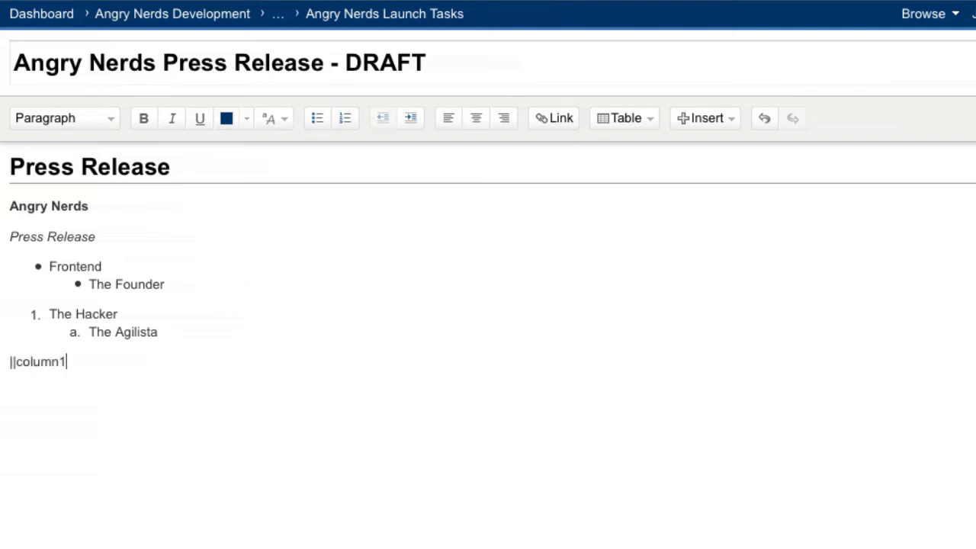
pyautogui.write('||column2')
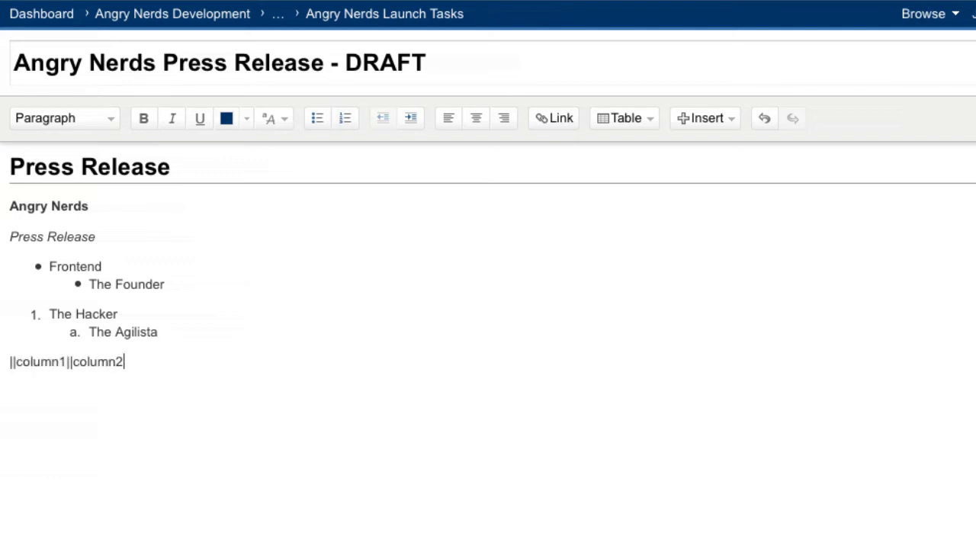
pyautogui.write('||colum3||')
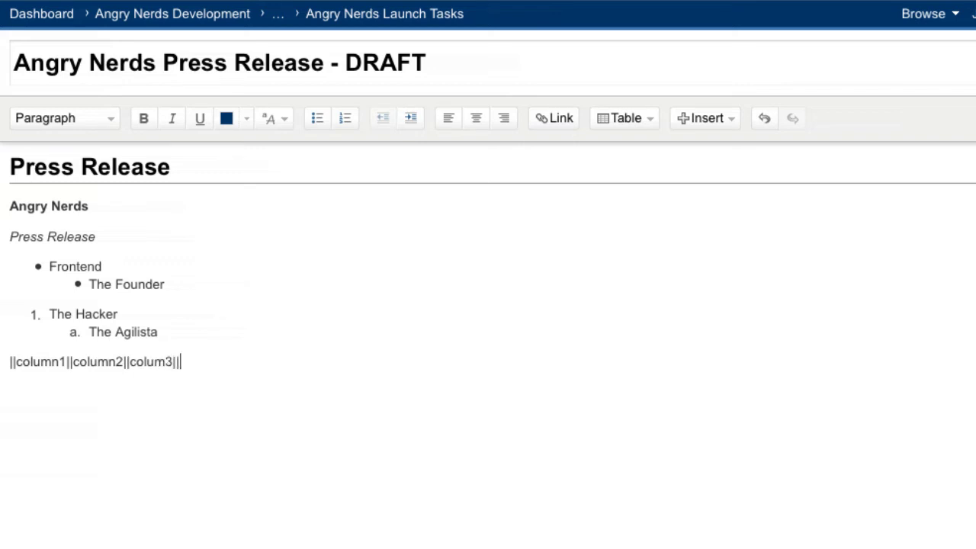
pyautogui.press('Return')
pyautogui.write(':)')
pyautogui.press('Tab')
pyautogui.write('(/)')
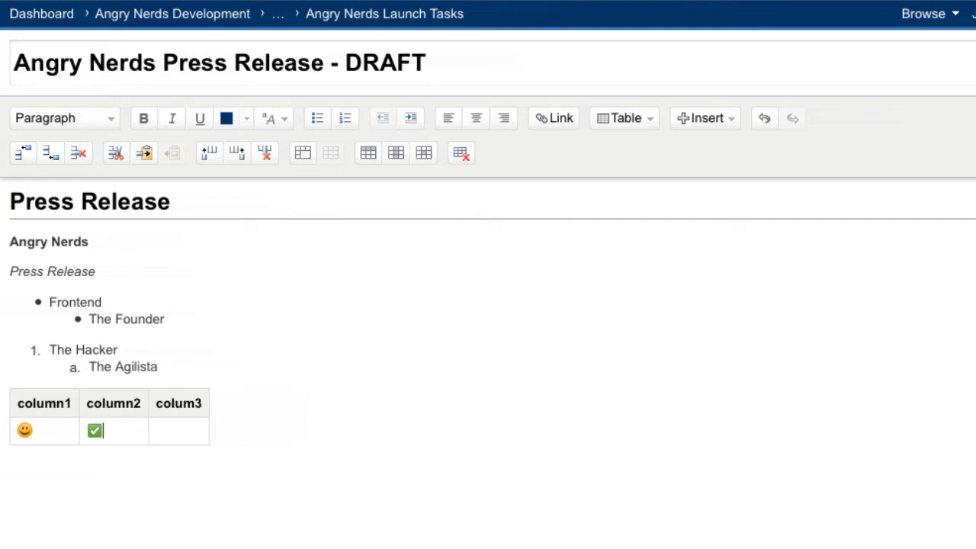
pyautogui.press('Tab')
pyautogui.write(':(')
pyautogui.click(9, 467)
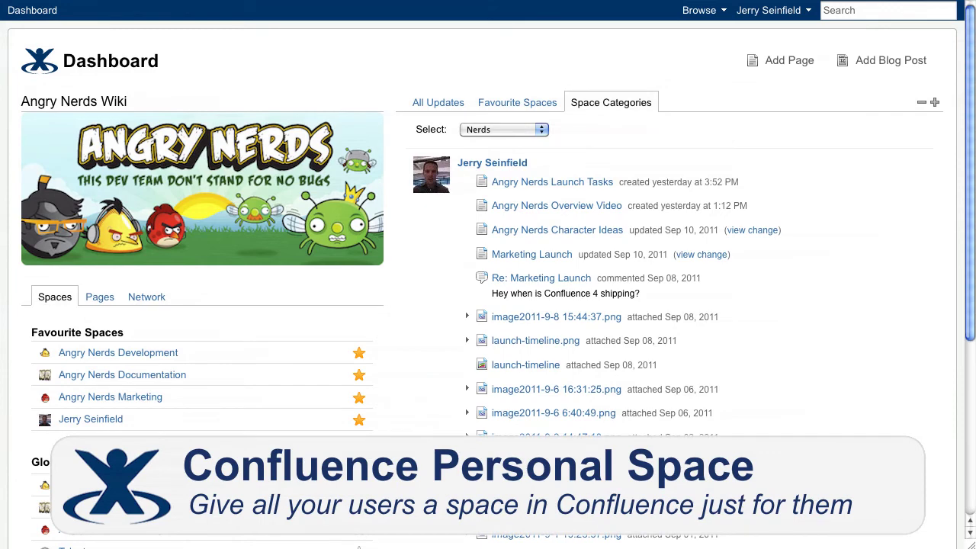
# Go to your personal space from the user menu and scroll through its page.
pyautogui.click(795, 15)
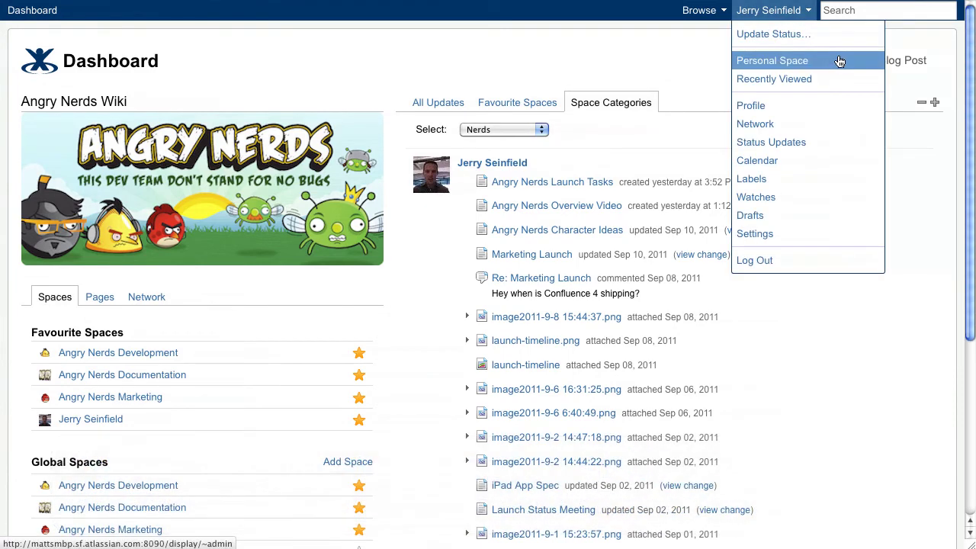
pyautogui.click(839, 61)
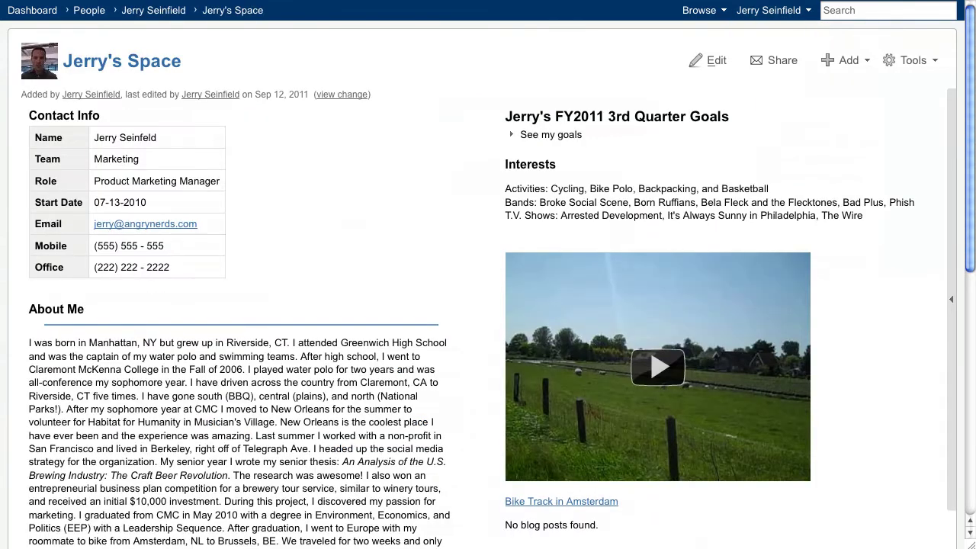
pyautogui.scroll(-5, 488, 275)
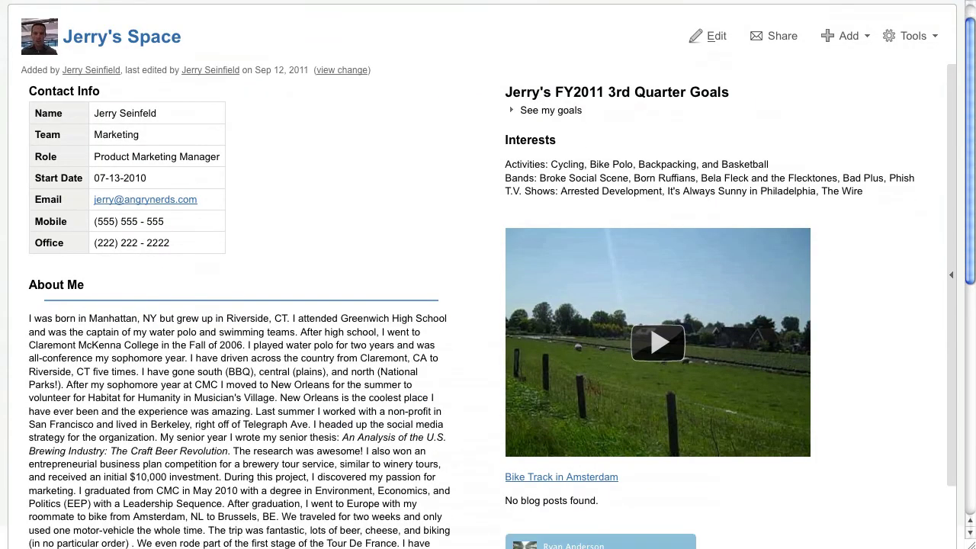
pyautogui.scroll(-3, 488, 274)
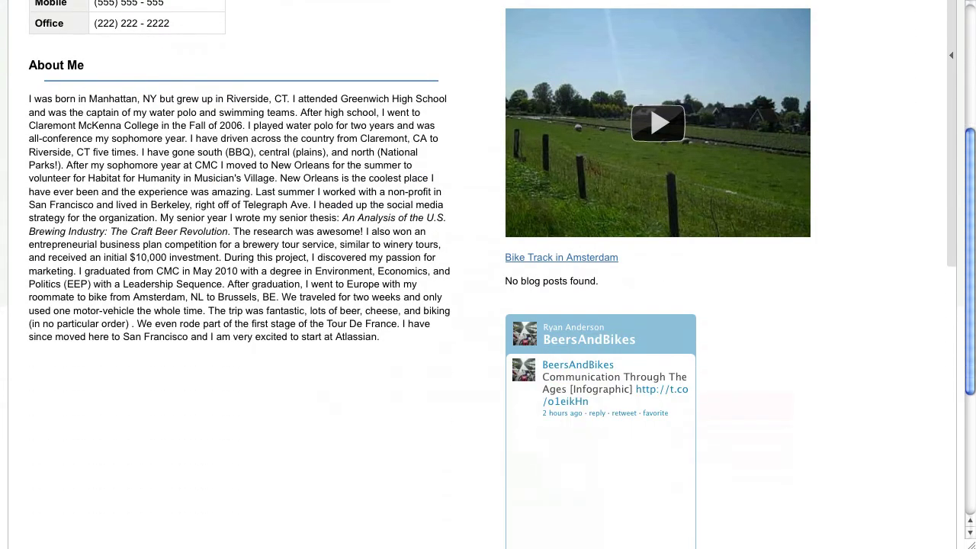
pyautogui.scroll(5, 488, 274)
pyautogui.scroll(3, 488, 274)
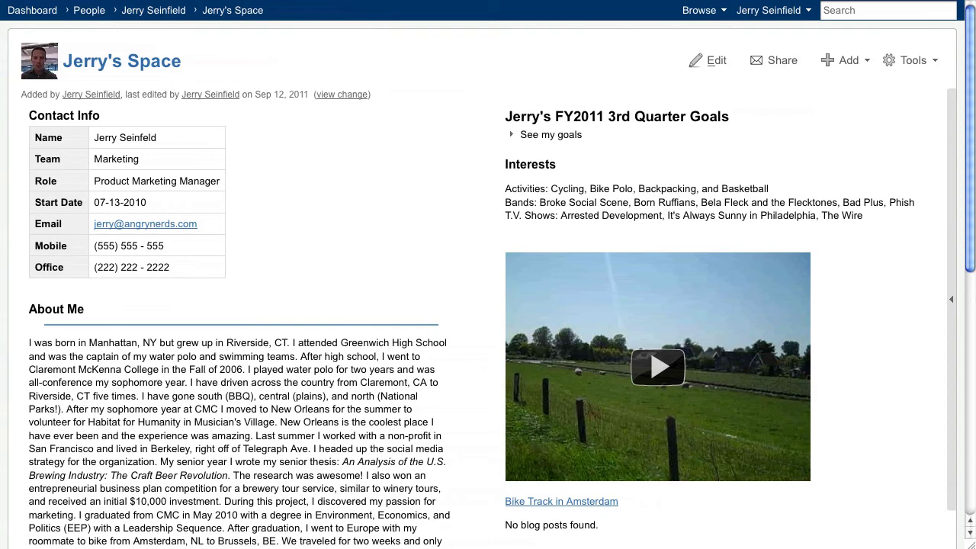
# Play the embedded bike-ride video briefly, then pause it.
pyautogui.click(659, 367)
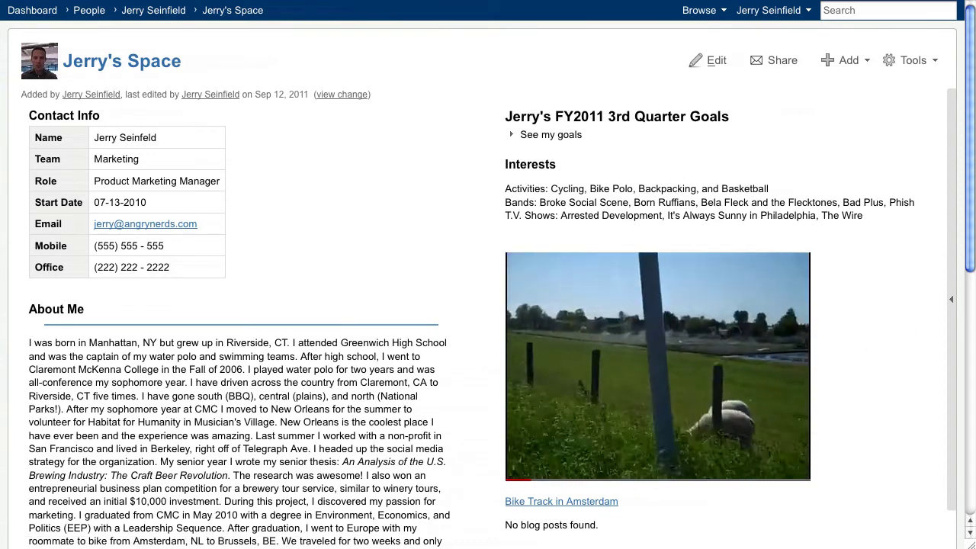
pyautogui.moveTo(799, 473)
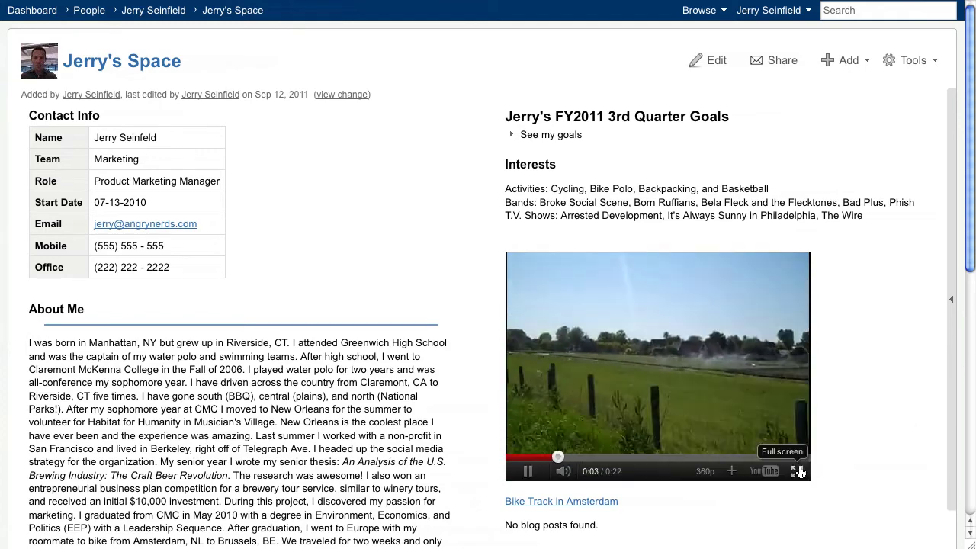
pyautogui.click(665, 427)
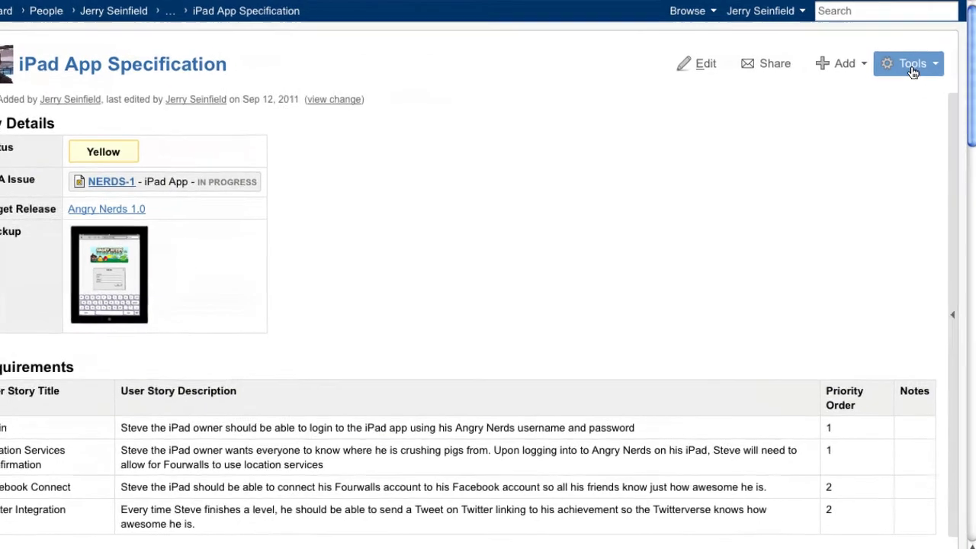
# Move iPad App Specification to Angry Nerds Development with parent page Angry Nerds 1.0 Specifications.
pyautogui.click(911, 70)
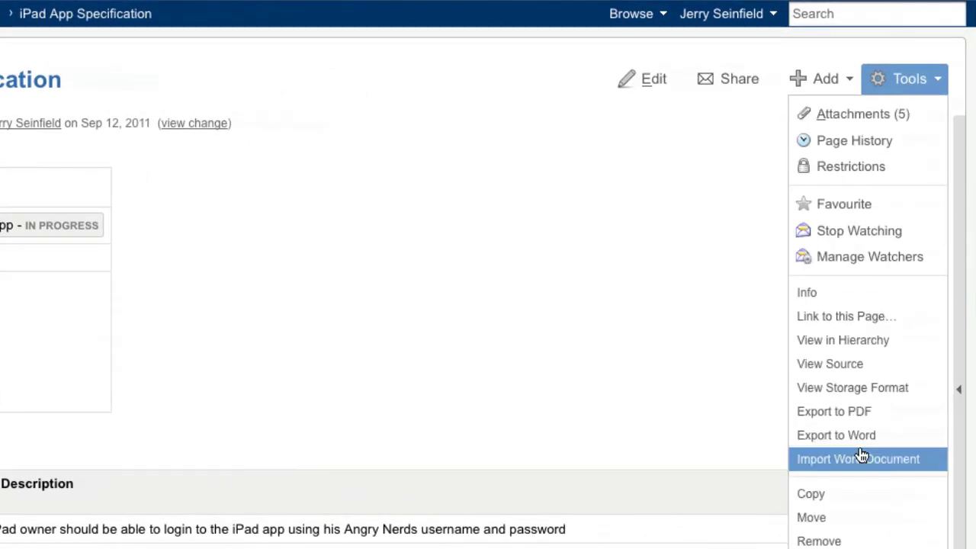
pyautogui.click(885, 518)
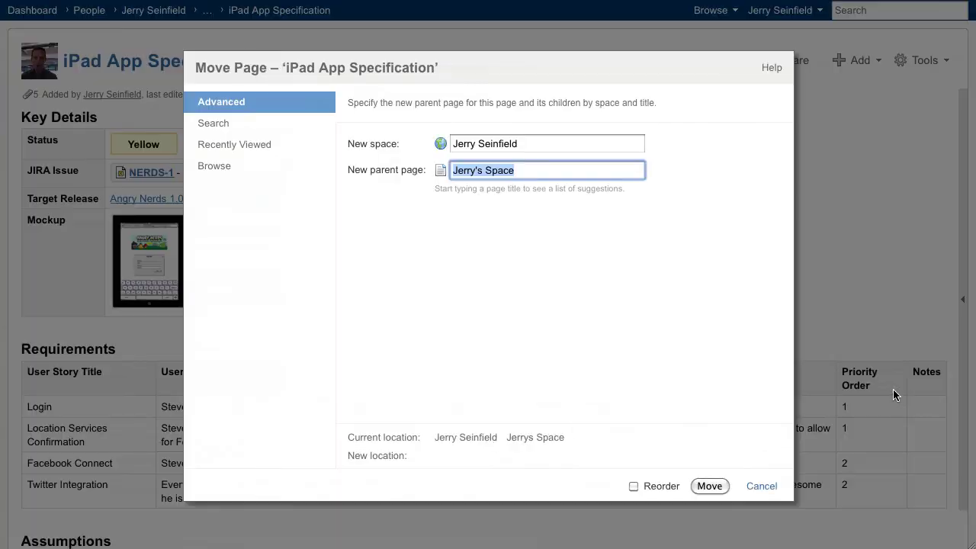
pyautogui.hotkey('shift', 'Tab')
pyautogui.write('Angry')
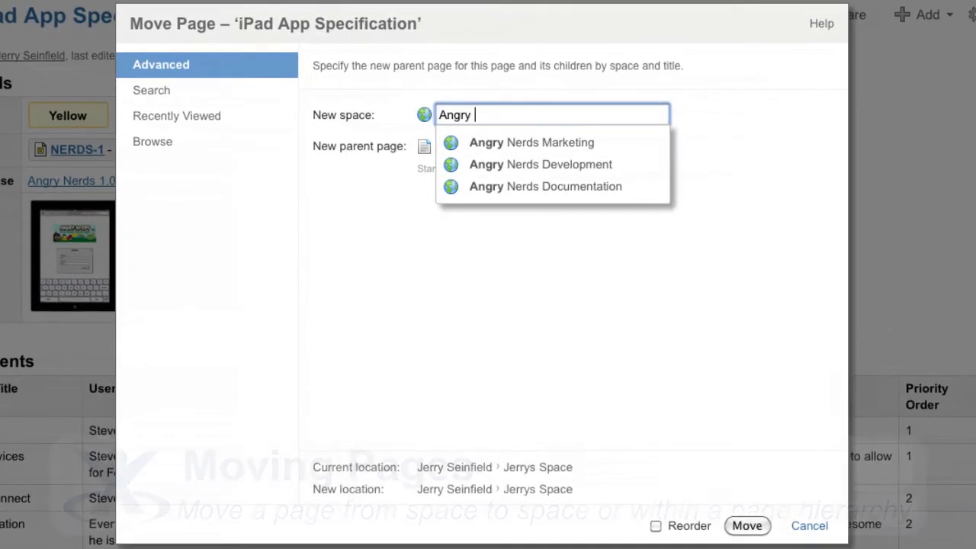
pyautogui.press('Down')
pyautogui.press('Down')
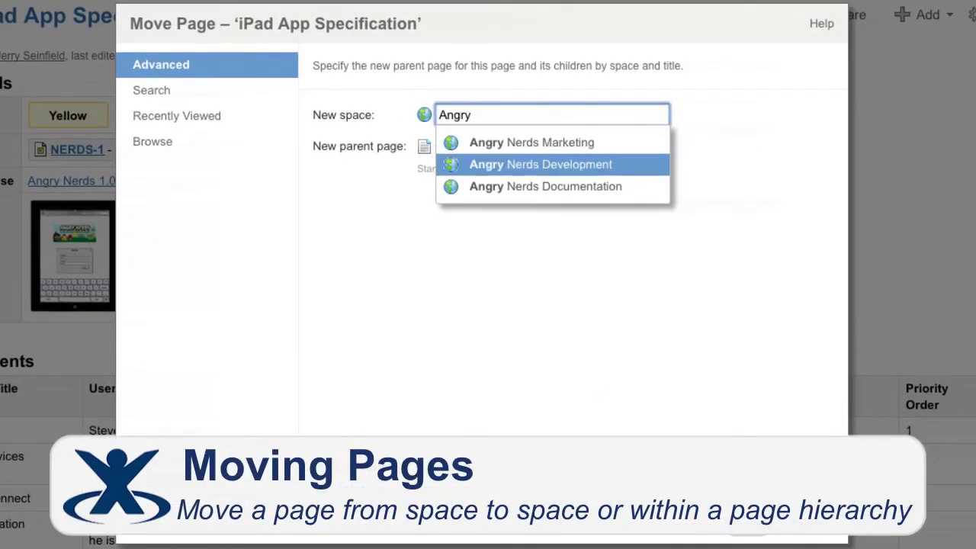
pyautogui.press('Return')
pyautogui.write('Spec')
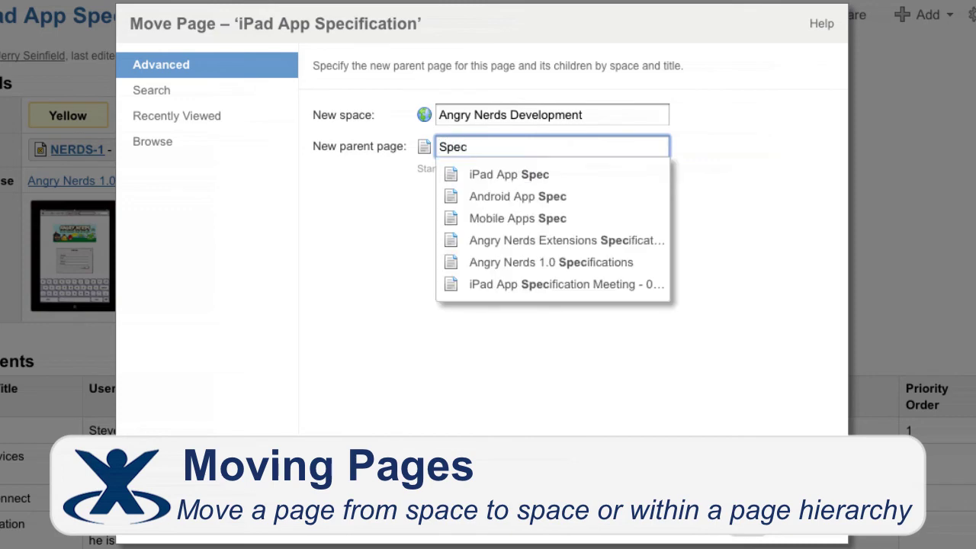
pyautogui.press('Down')
pyautogui.press('Down')
pyautogui.press('Down')
pyautogui.press('Down')
pyautogui.press('Down')
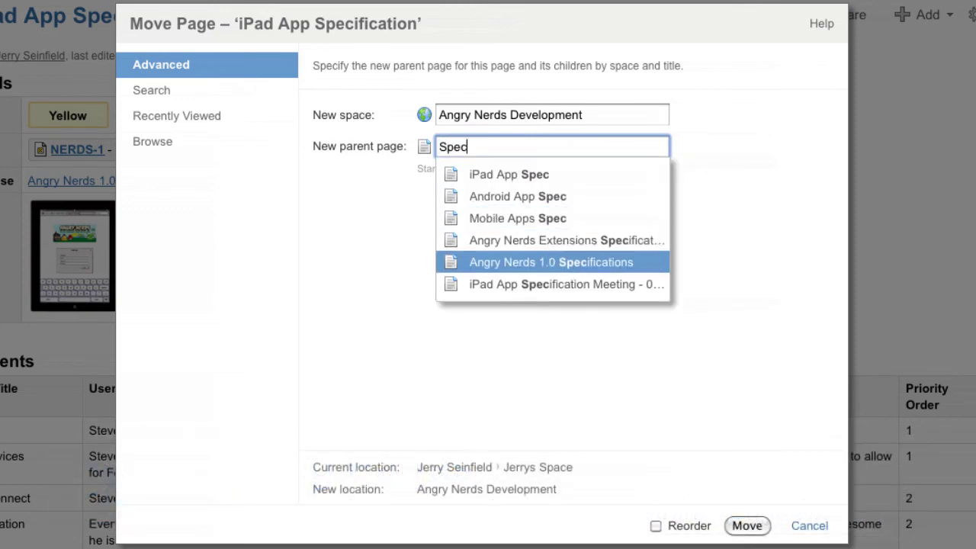
pyautogui.press('Return')
pyautogui.click(747, 526)
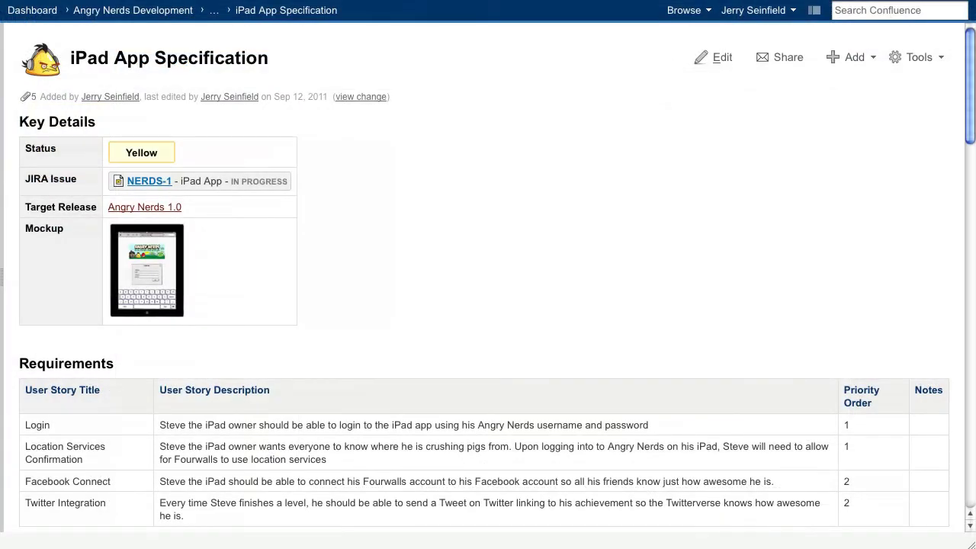
pyautogui.moveTo(970, 71)
pyautogui.mouseDown()
pyautogui.moveTo(967, 401)
pyautogui.moveTo(967, 65)
pyautogui.mouseUp()
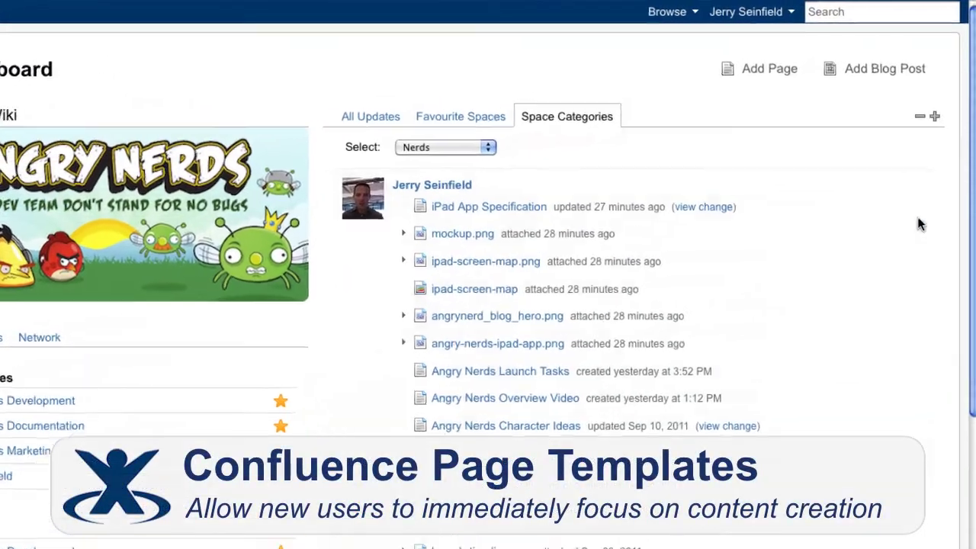
# Create a Meeting Notes template page in Angry Nerds Development titled 'iPad Spec Meeting Notes - 09-05-11'.
pyautogui.click(755, 69)
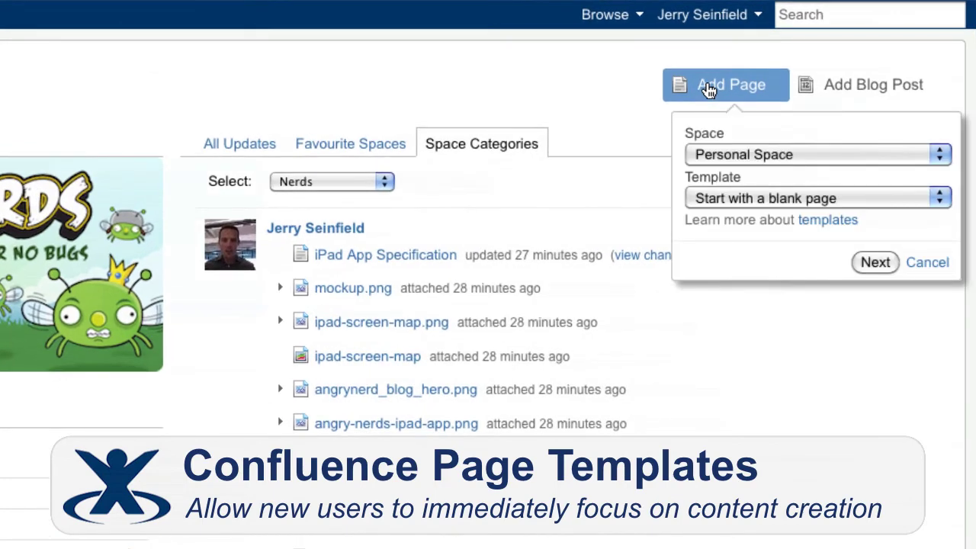
pyautogui.click(940, 155)
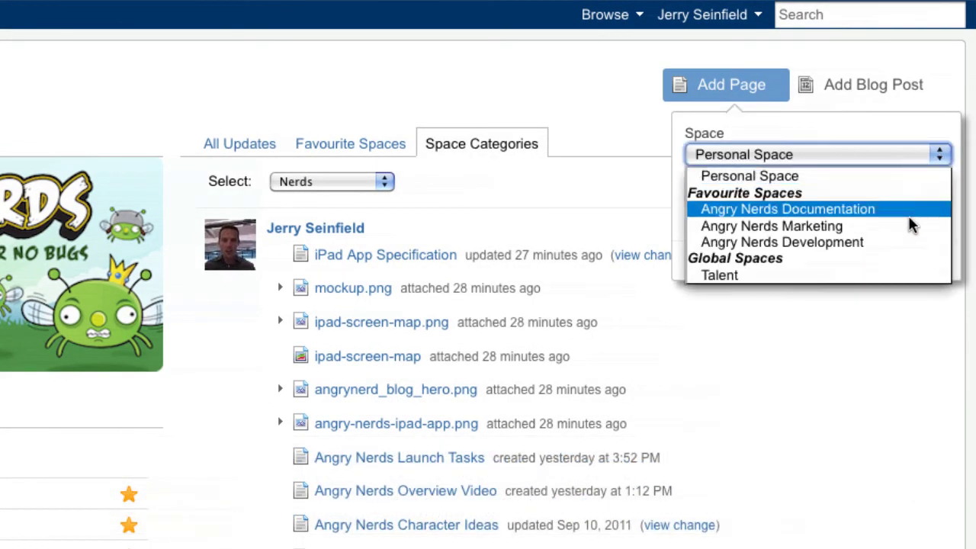
pyautogui.click(906, 242)
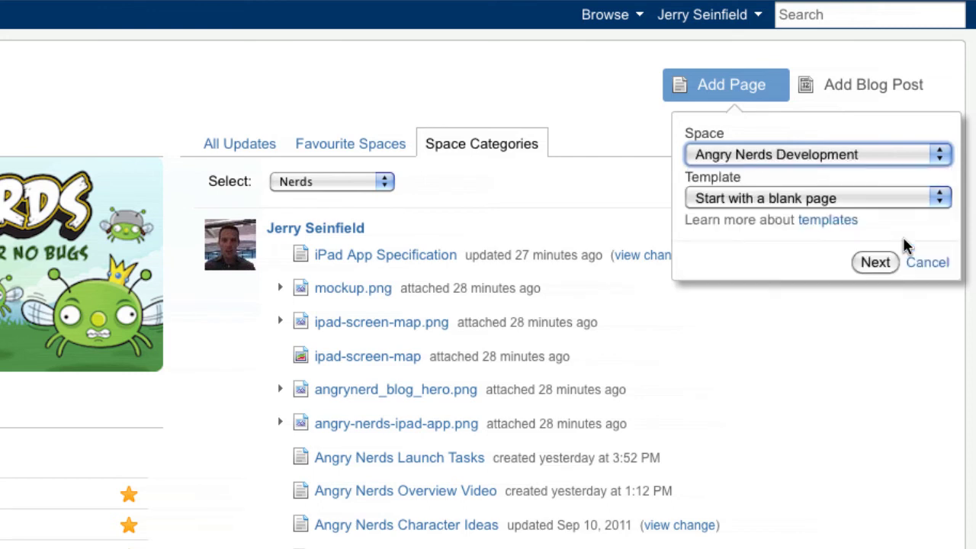
pyautogui.click(939, 201)
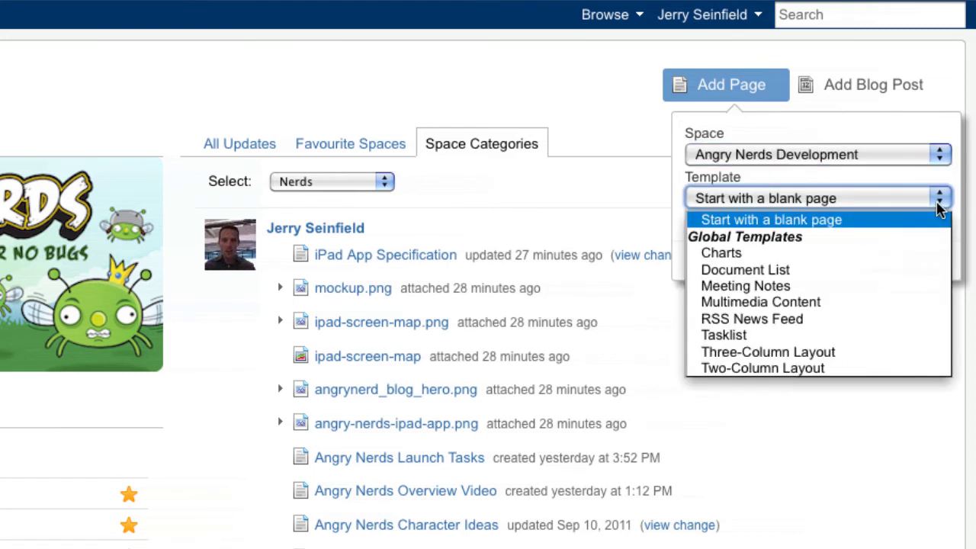
pyautogui.click(882, 295)
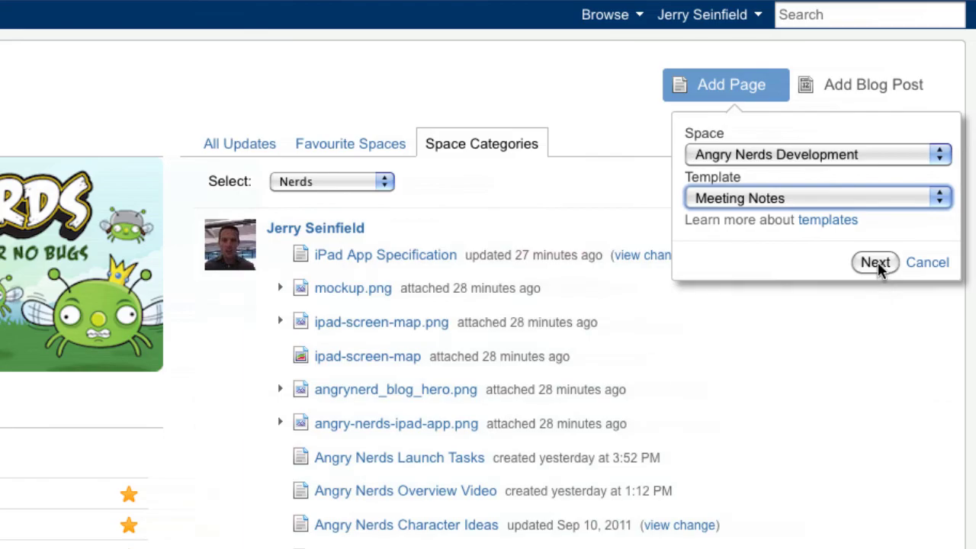
pyautogui.click(878, 262)
pyautogui.write('iPad')
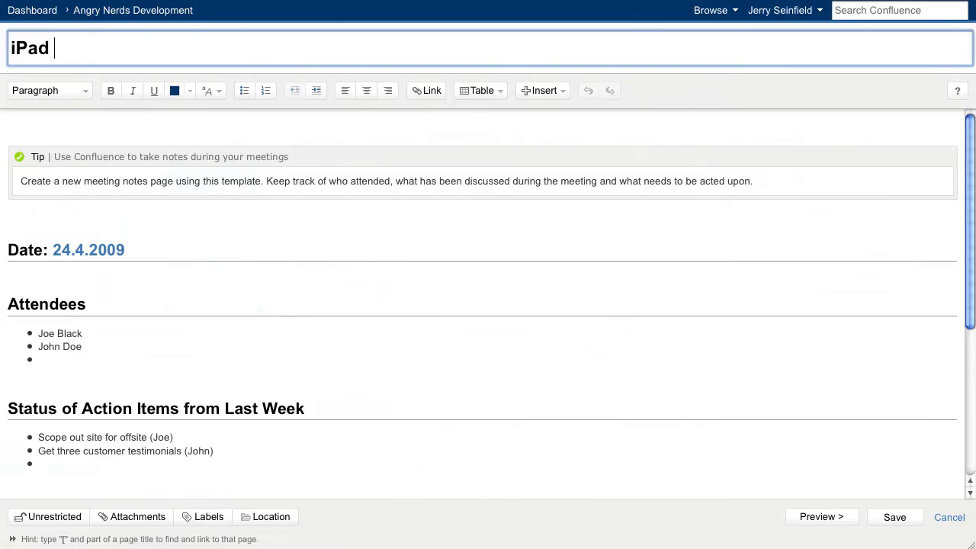
pyautogui.write(' Spec Meeting Notes')
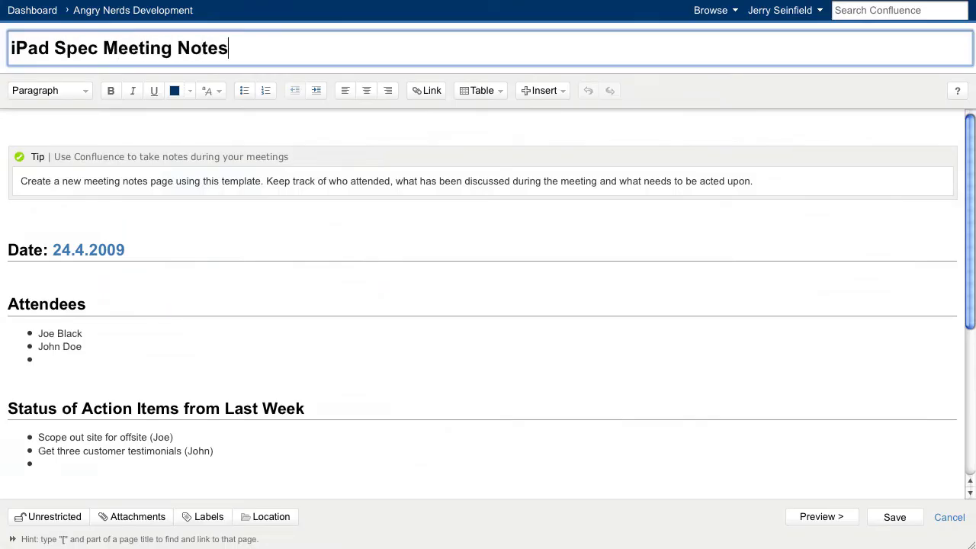
pyautogui.write(' - 09-05-11')
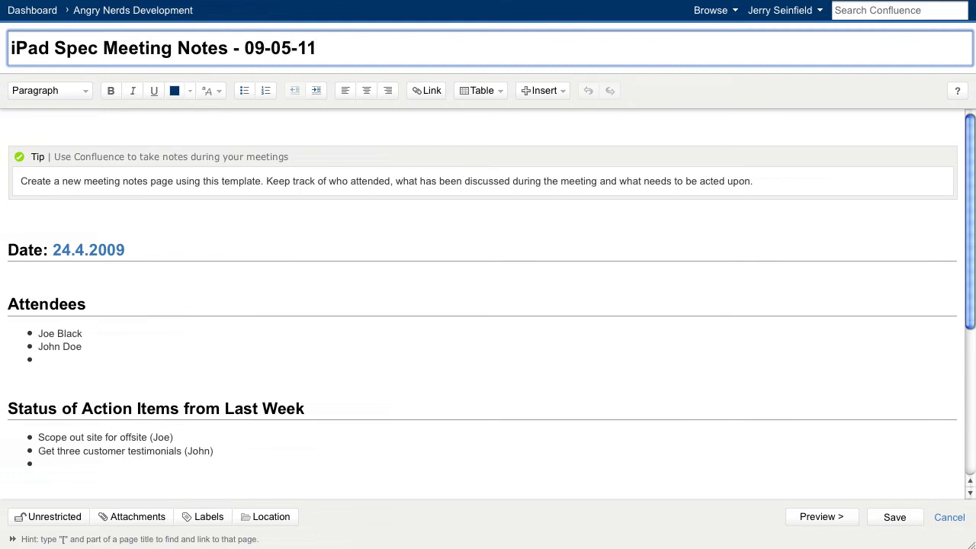
# Remove the Tip panel and set the meeting date to 05.09.11.
pyautogui.click(900, 10)
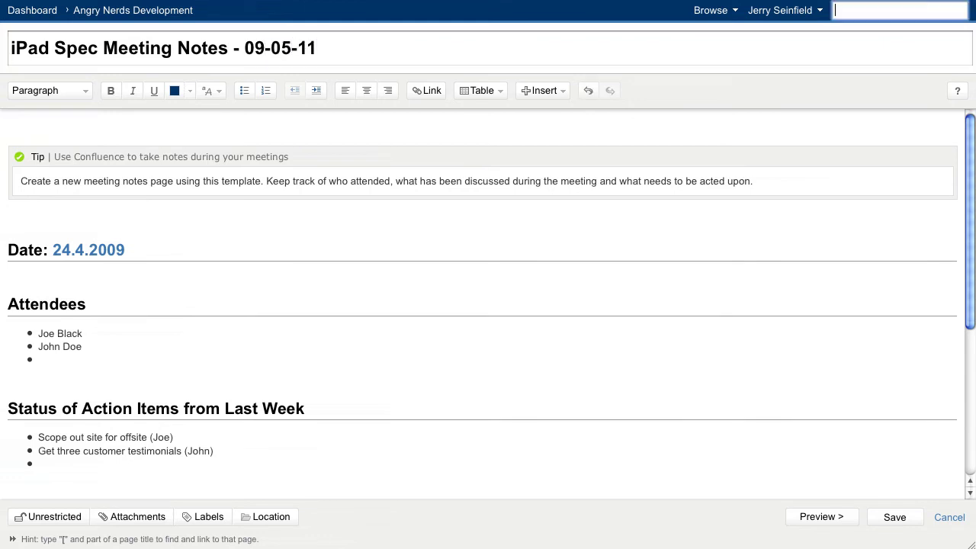
pyautogui.click(619, 173)
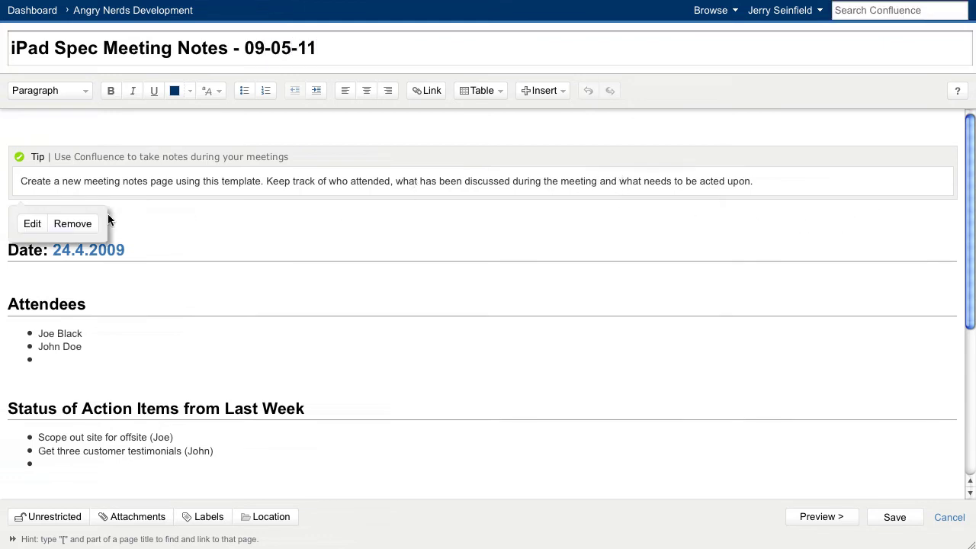
pyautogui.click(80, 224)
pyautogui.click(39, 132)
pyautogui.press('Delete')
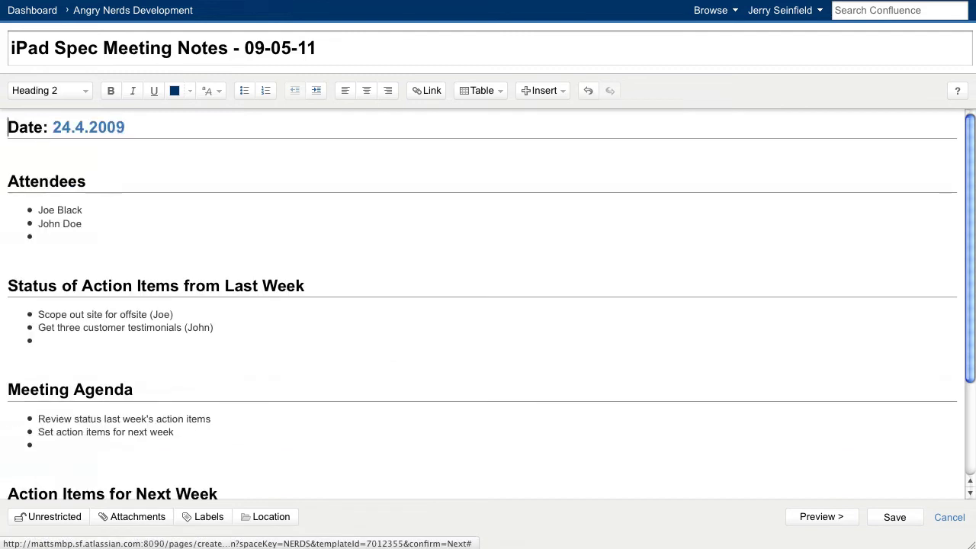
pyautogui.write('05.09.11')
# Replace the placeholder attendees with '[' name links to three team members.
pyautogui.press('Down')
pyautogui.press('Down')
pyautogui.hotkey('alt', 'shift', 'Left')
pyautogui.hotkey('alt', 'shift', 'Left')
pyautogui.press('BackSpace')
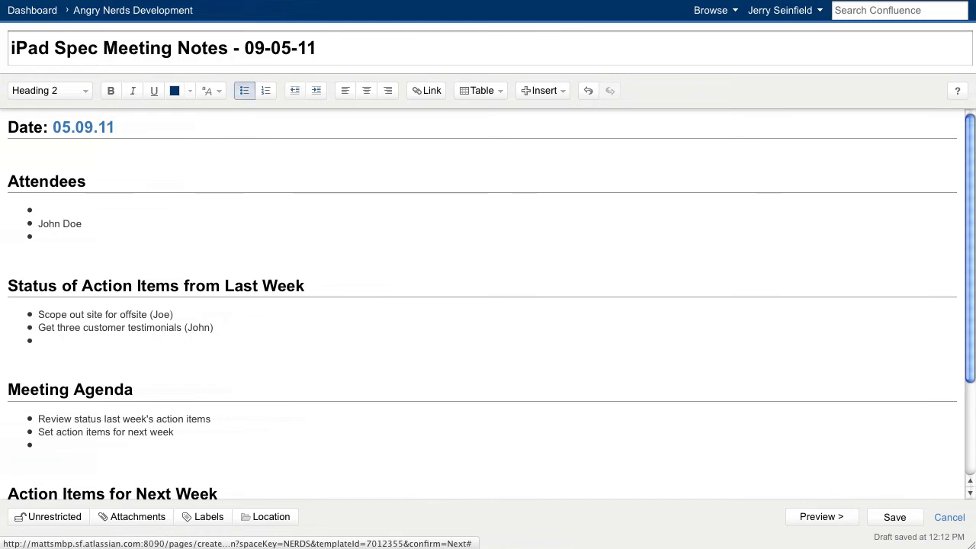
pyautogui.write('[Jerr')
pyautogui.press('Down')
pyautogui.press('Return')
pyautogui.press('Down')
pyautogui.hotkey('alt', 'shift', 'Left')
pyautogui.hotkey('alt', 'shift', 'Left')
pyautogui.press('BackSpace')
pyautogui.write('[ryan')
pyautogui.press('Return')
pyautogui.press('Down')
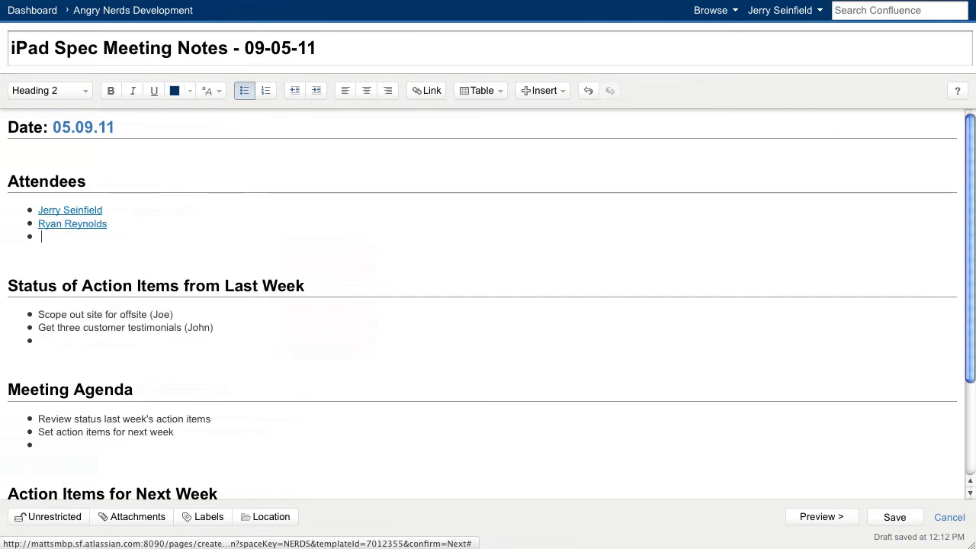
pyautogui.write('[Matt')
pyautogui.press('Down')
pyautogui.press('Return')
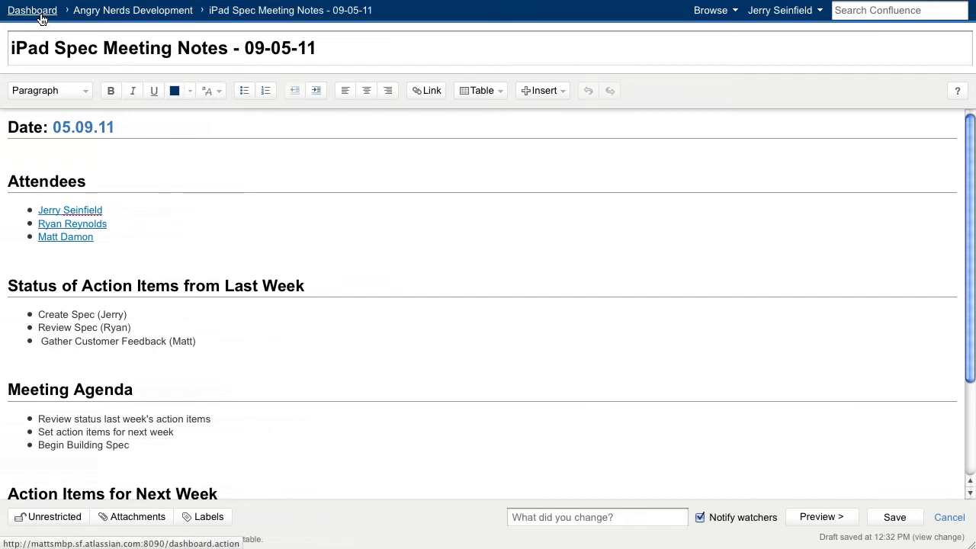
# From the Dashboard, review your saved Drafts list and resume editing from it.
pyautogui.click(42, 17)
pyautogui.click(776, 16)
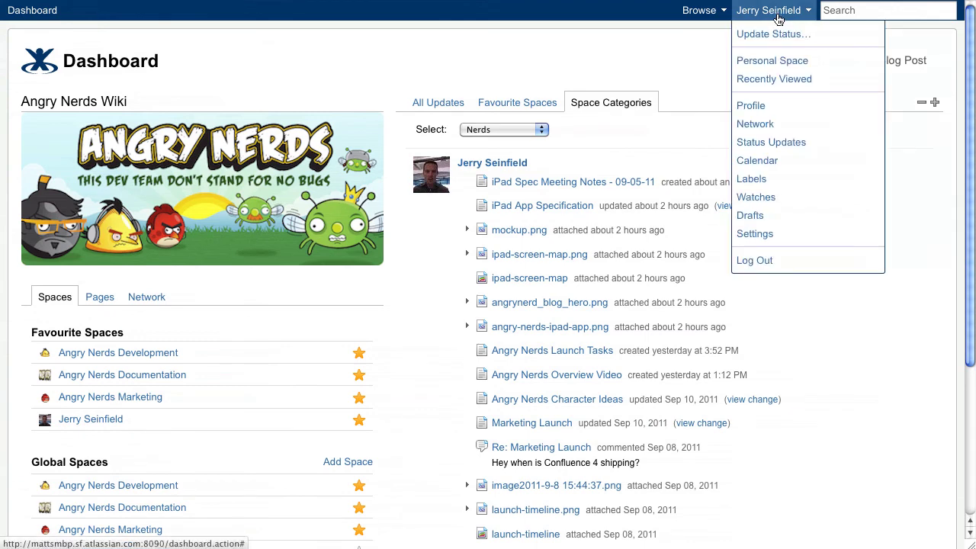
pyautogui.click(801, 220)
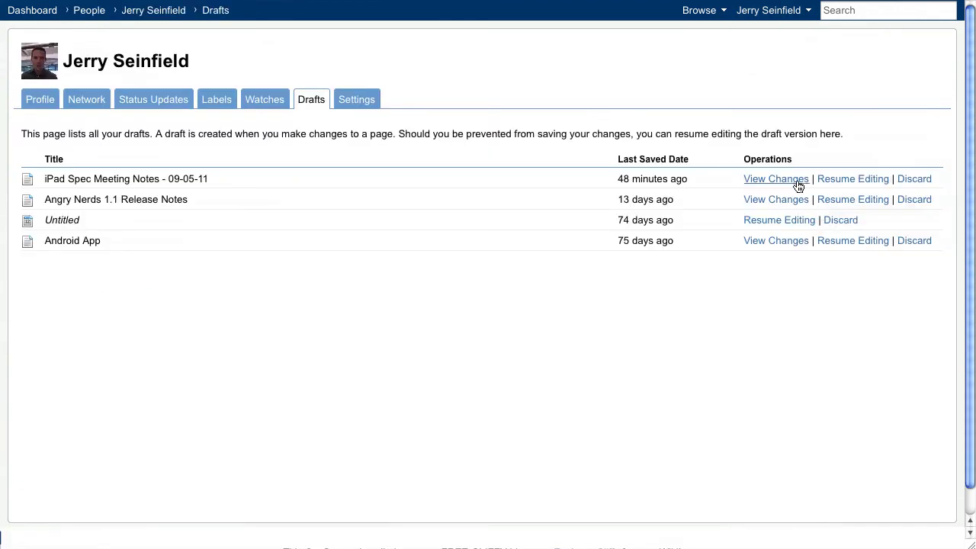
pyautogui.click(848, 180)
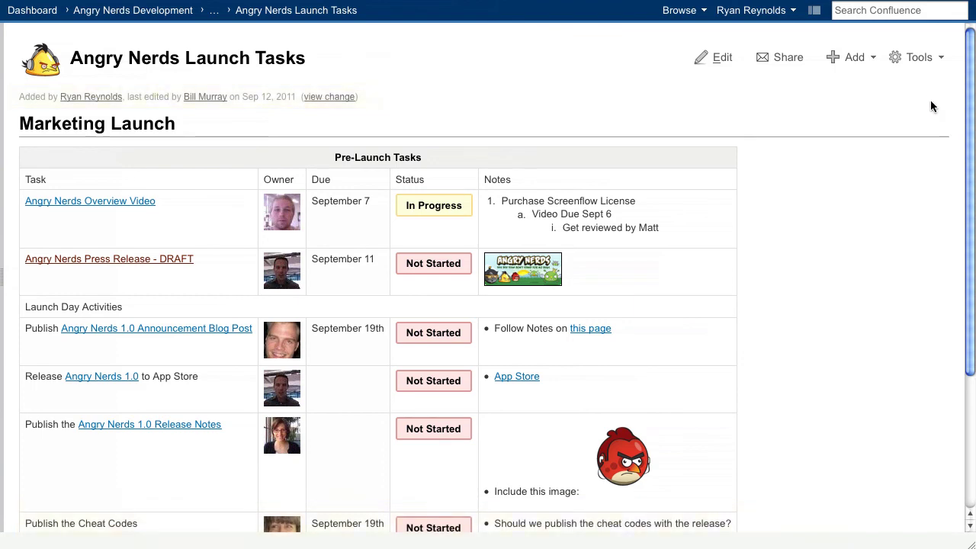
# In Page History, compare version 6 of Angry Nerds Launch Tasks with the current version.
pyautogui.click(930, 64)
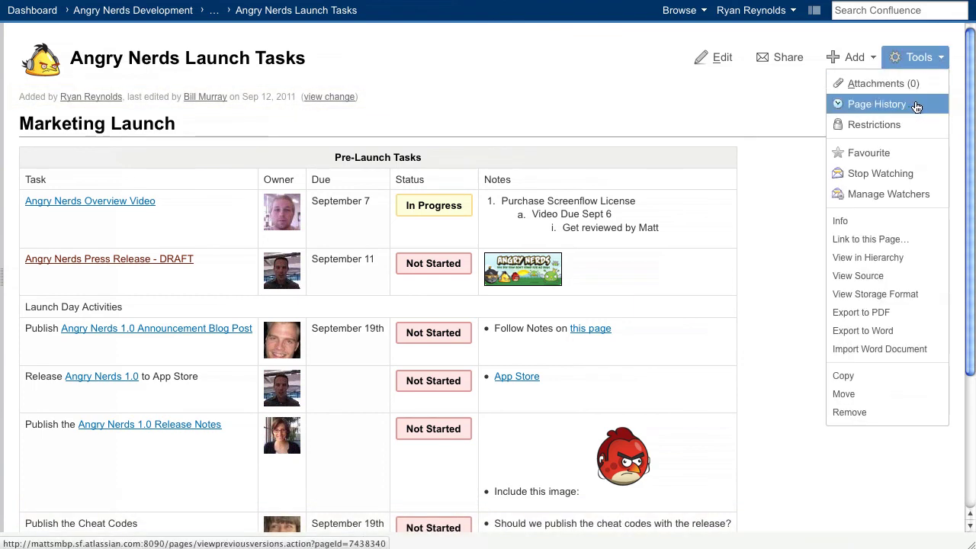
pyautogui.click(914, 101)
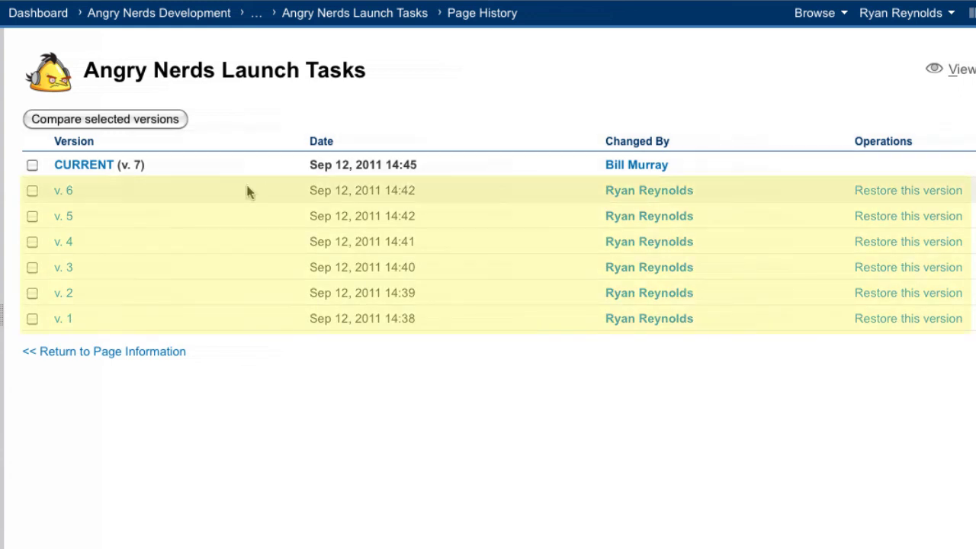
pyautogui.click(32, 191)
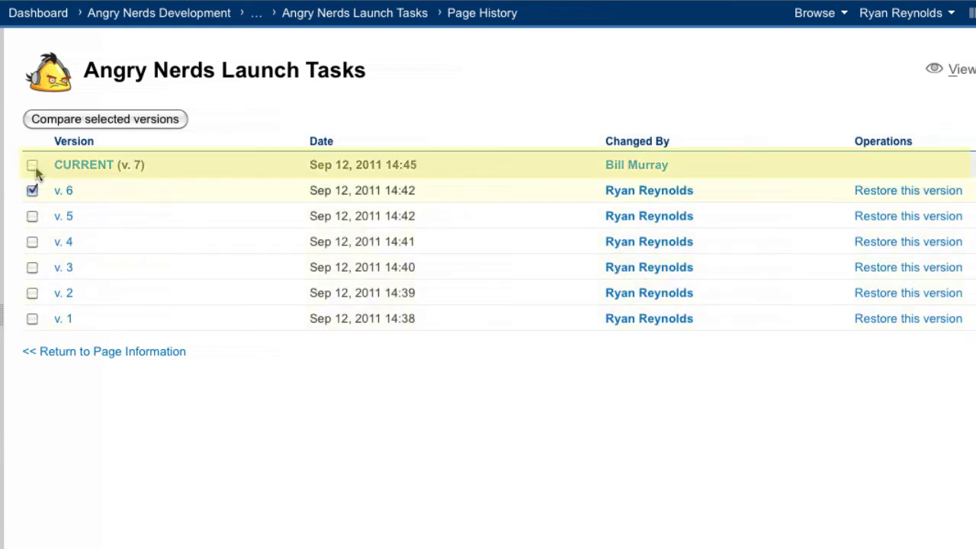
pyautogui.click(32, 165)
pyautogui.click(92, 119)
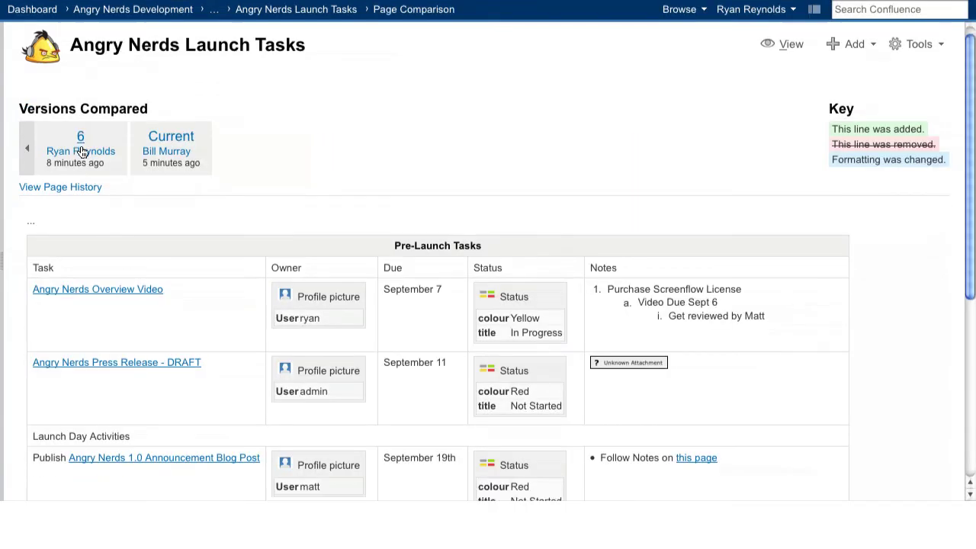
# Review the differences, then restore the page to version 6 and confirm.
pyautogui.scroll(-3, 80, 149)
pyautogui.scroll(-5, 81, 150)
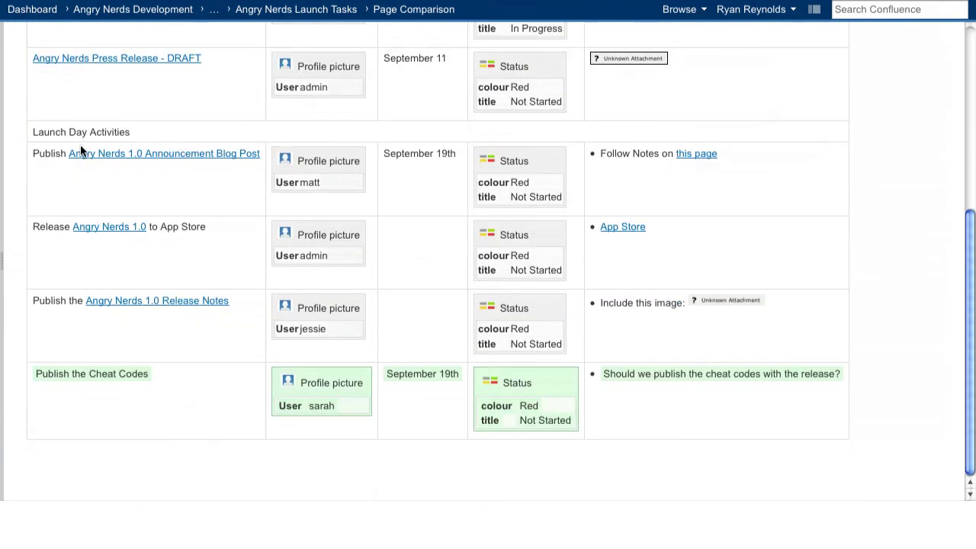
pyautogui.scroll(6, 82, 150)
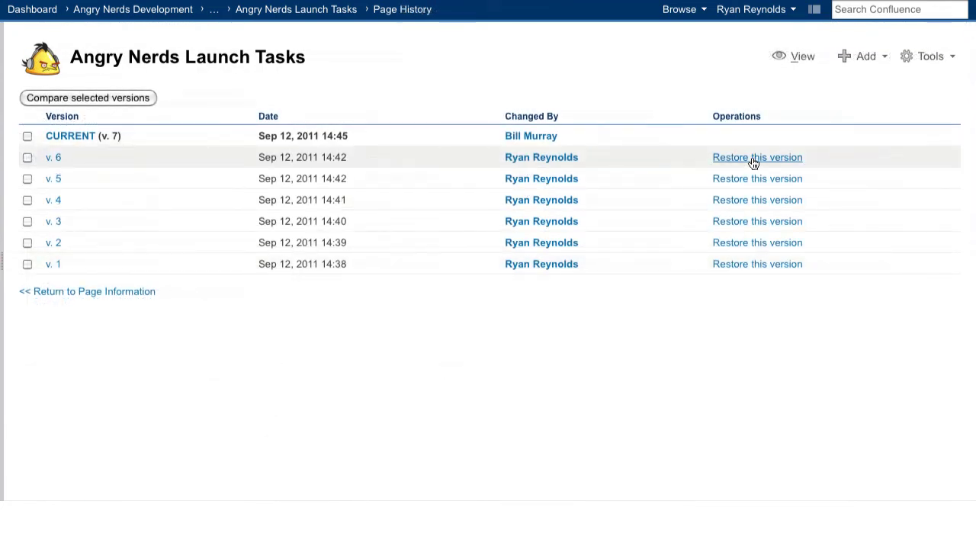
pyautogui.click(754, 159)
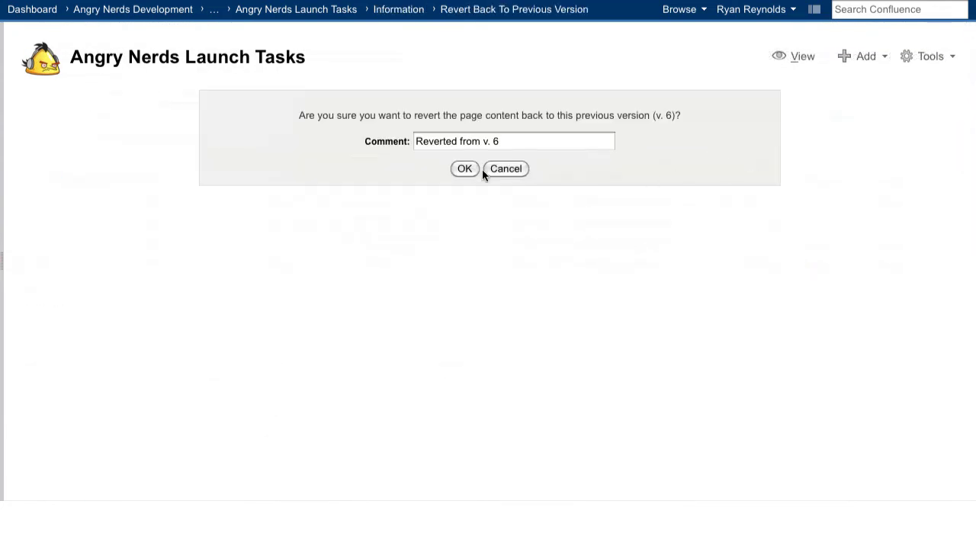
pyautogui.click(463, 168)
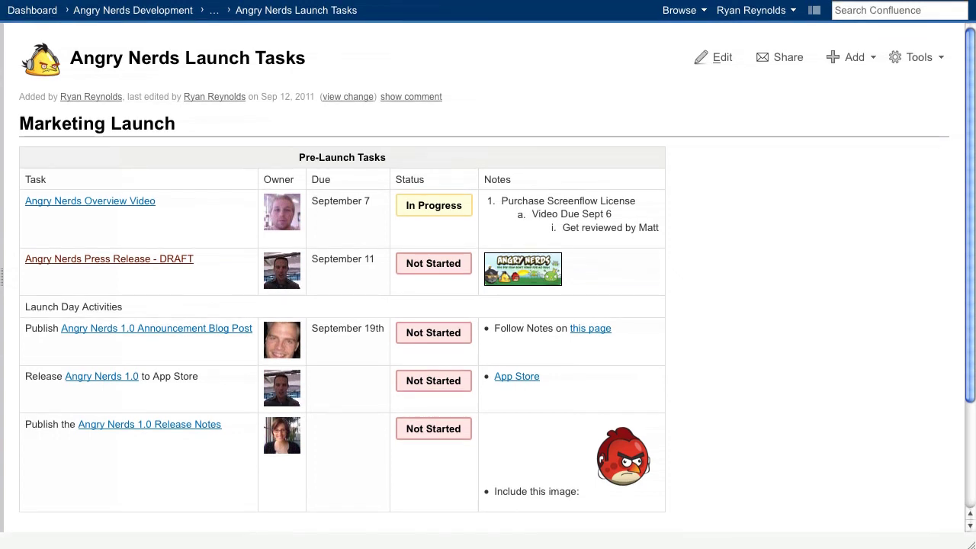
# Check Page History for the new current version 8, reverted from v. 6.
pyautogui.click(929, 57)
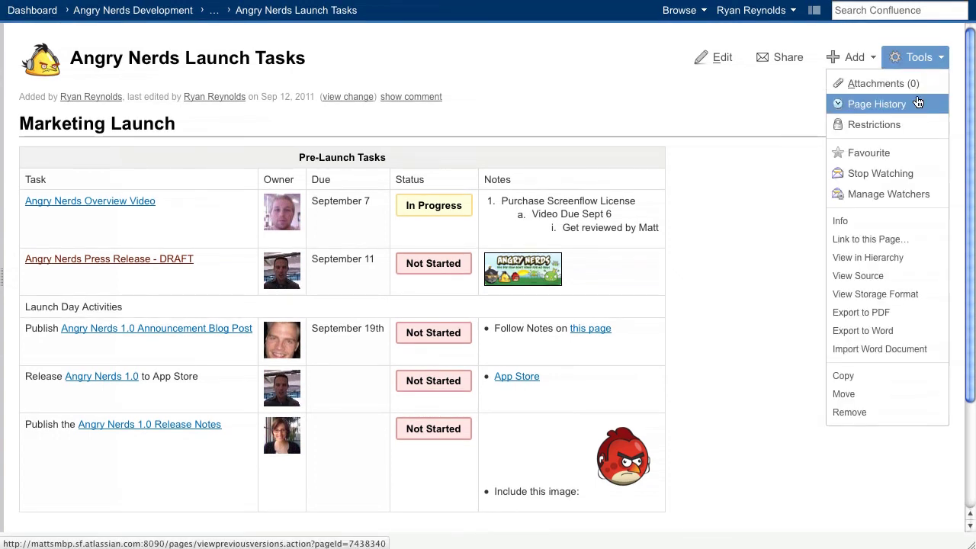
pyautogui.click(917, 103)
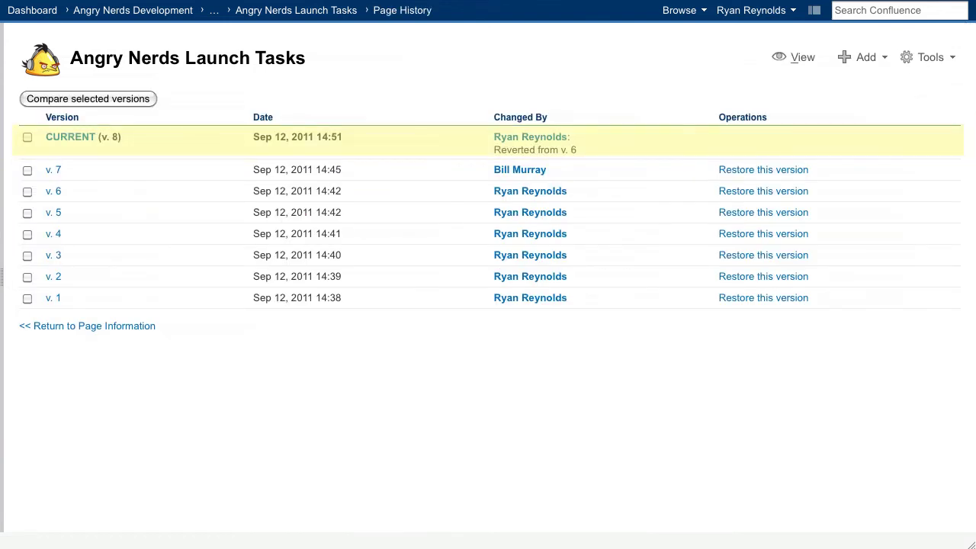